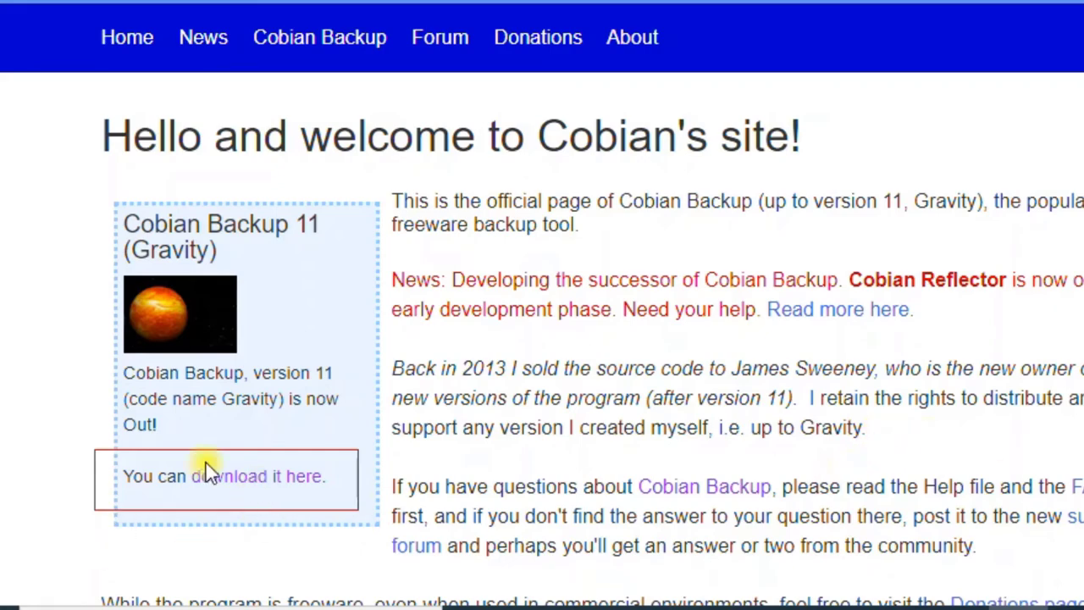
Open the Cobian Backup download page and examine the Cobian Backup 11 (Gravity) entry's supported Windows versions and latest version
left_click(237, 481)
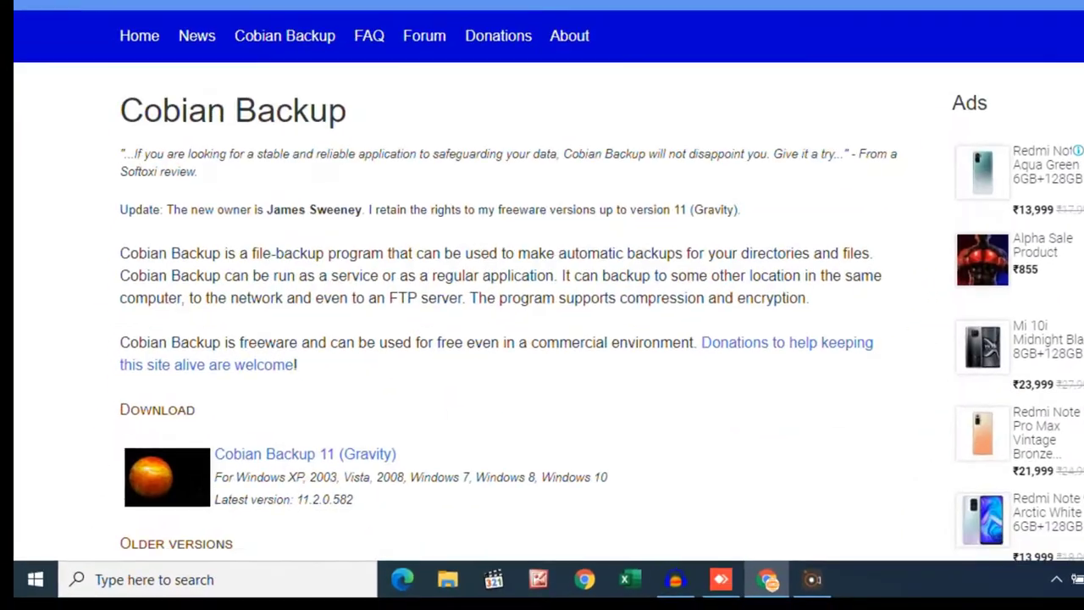
scroll(508, 322, "down", 3)
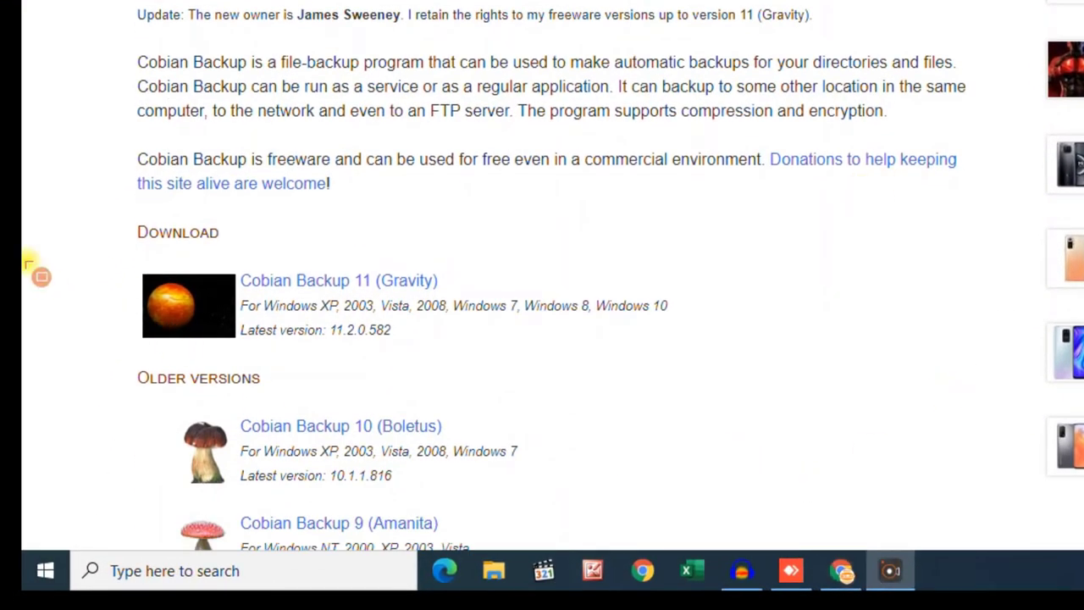
mouse_move(51, 247)
left_mouse_down()
mouse_move(458, 342)
mouse_move(682, 346)
left_mouse_up()
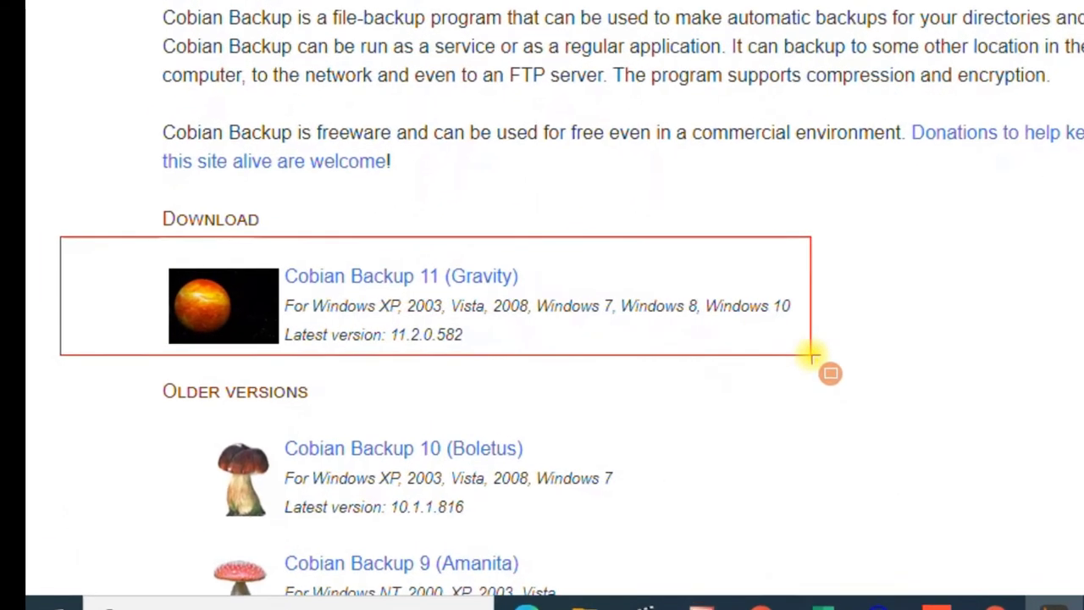
left_click_drag(792, 351, 822, 362)
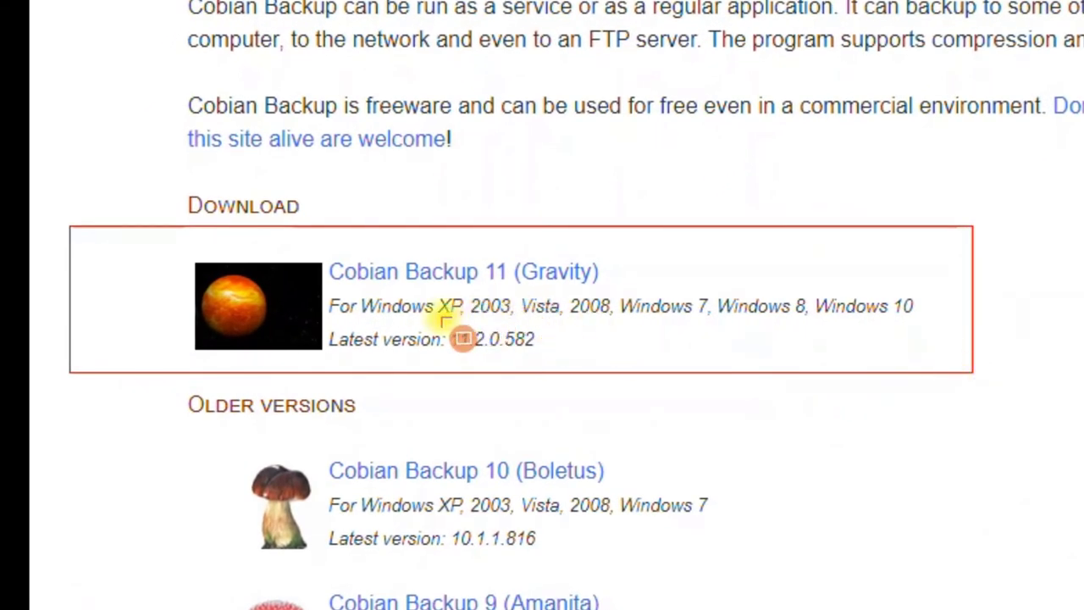
mouse_move(342, 290)
left_mouse_down()
mouse_move(653, 320)
mouse_move(936, 320)
left_mouse_up()
mouse_move(314, 326)
left_mouse_down()
mouse_move(335, 347)
mouse_move(572, 360)
left_mouse_up()
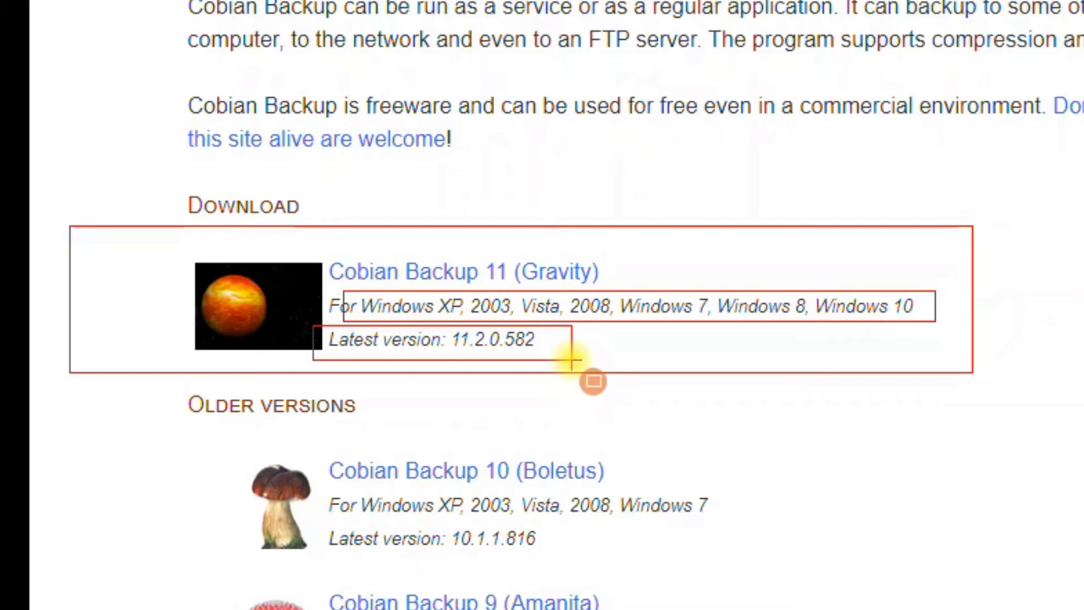
left_click_drag(572, 359, 572, 359)
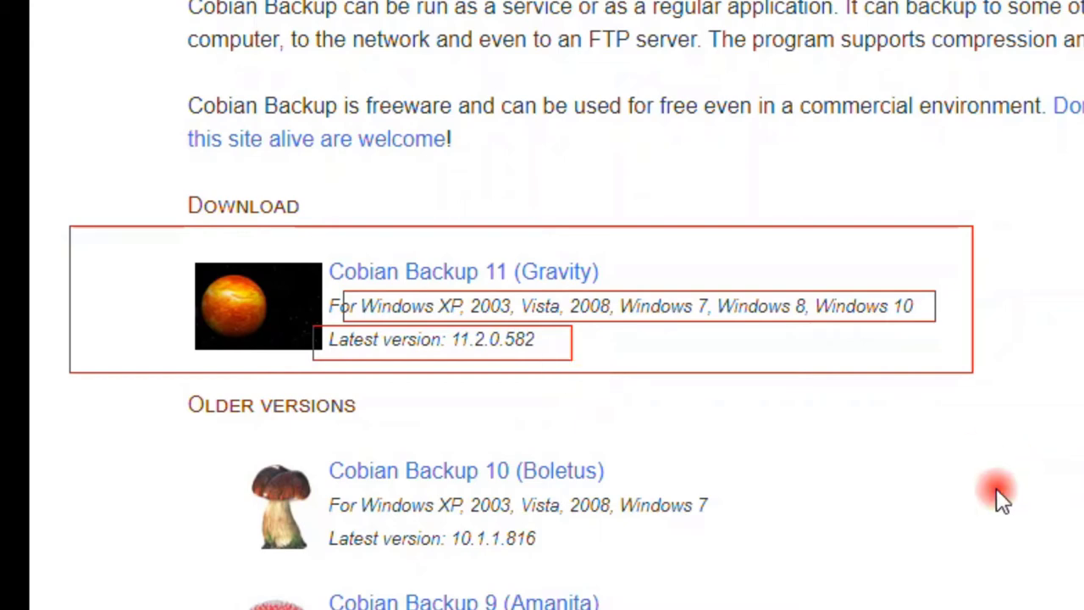
Start the Cobian Backup 11 (Gravity) download, cancel saving the cbSetup file and return to the desktop
left_click(415, 273)
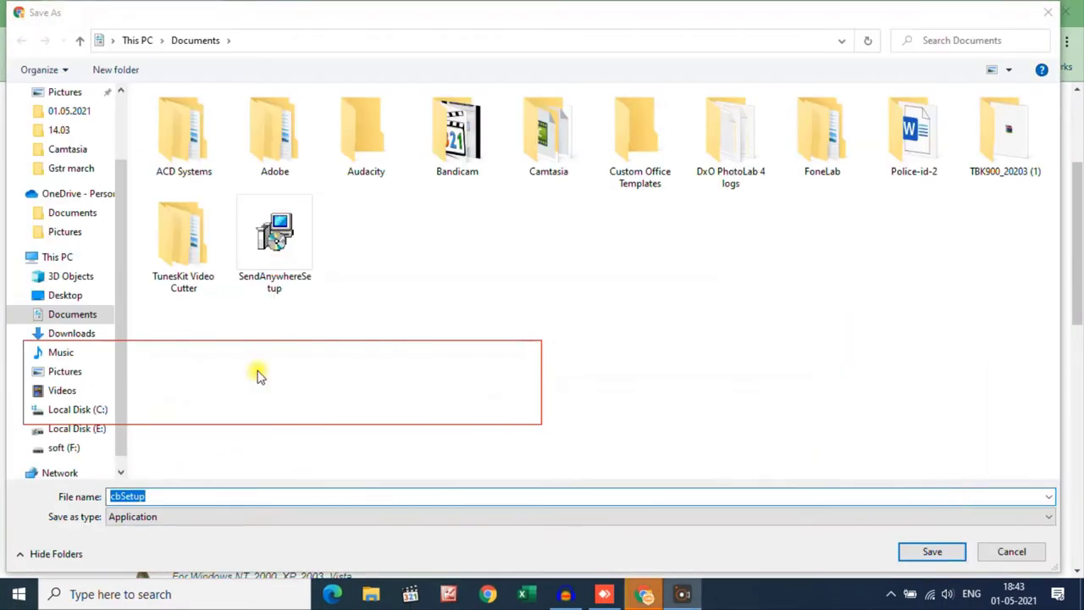
left_click(1052, 15)
left_click(992, 12)
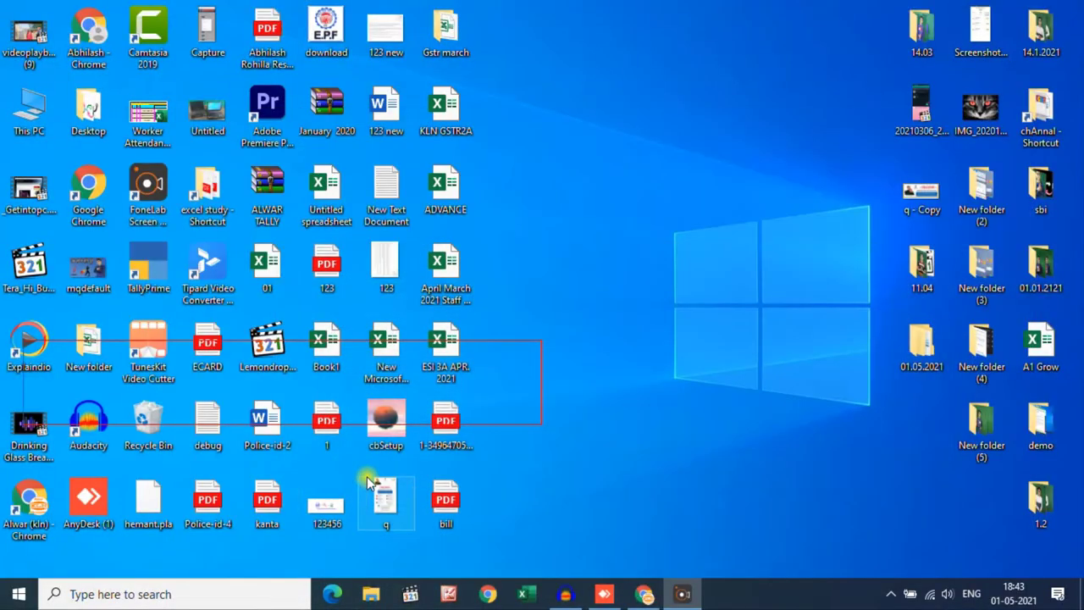
left_click(961, 500)
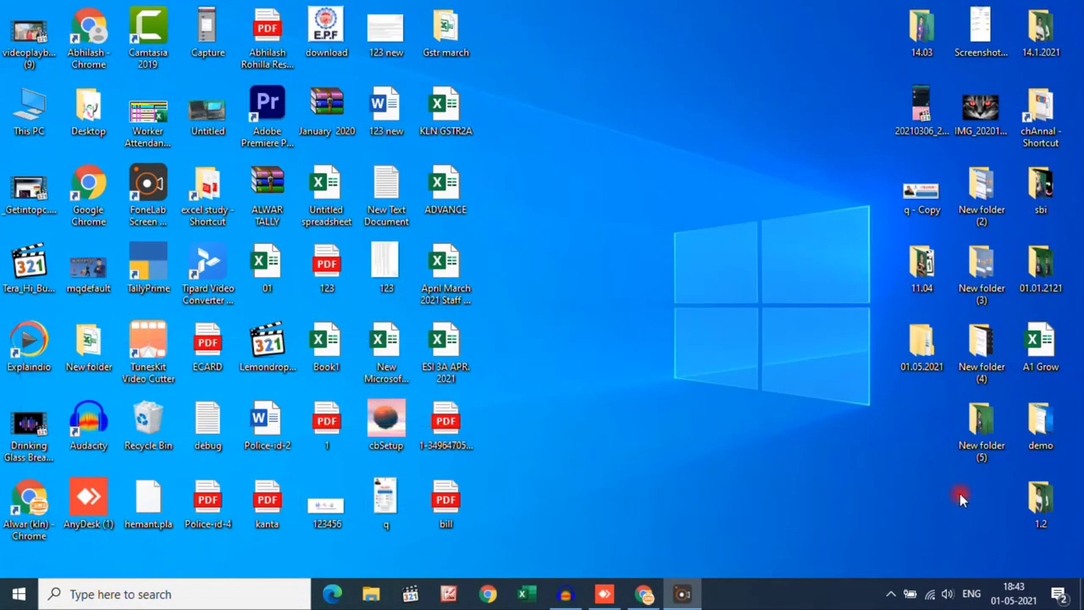
Launch the cbSetup installer from the desktop, and open the already running Cobian Backup 11 window briefly before closing it
double_click(391, 419)
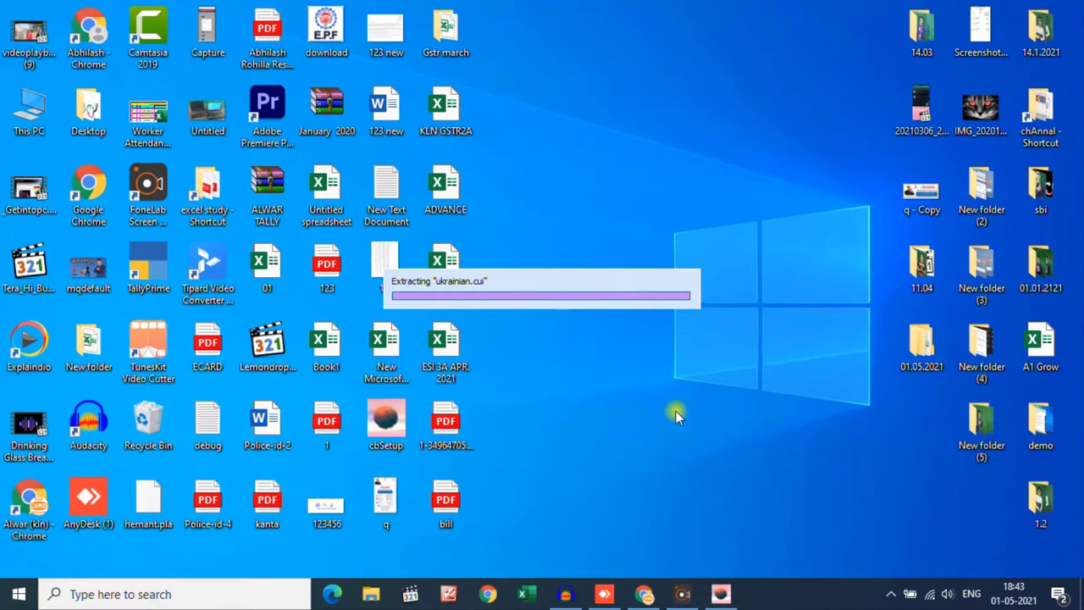
left_click(891, 594)
double_click(939, 564)
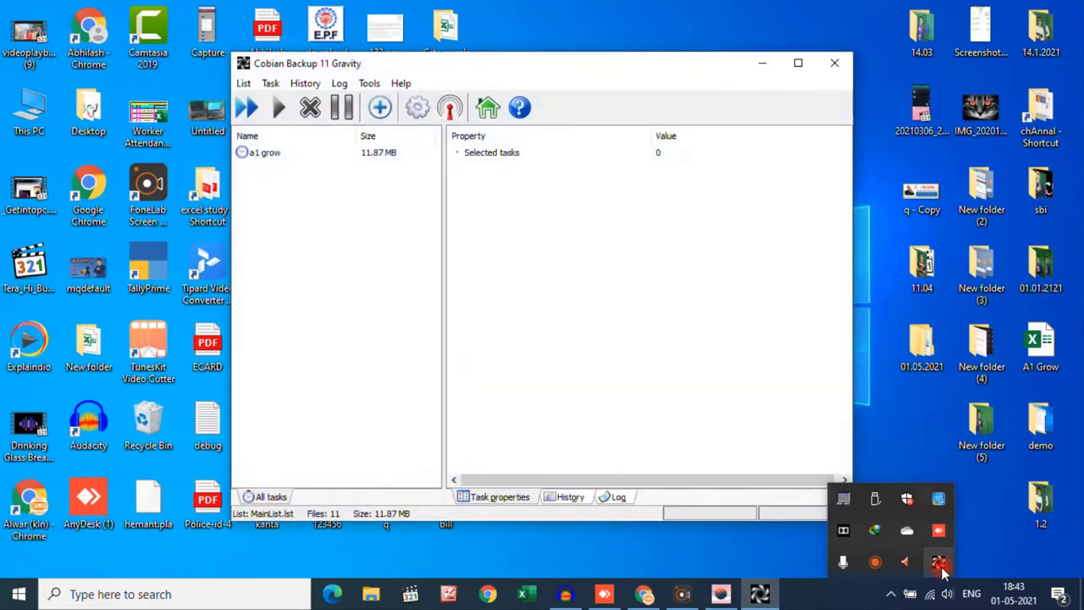
left_click(465, 351)
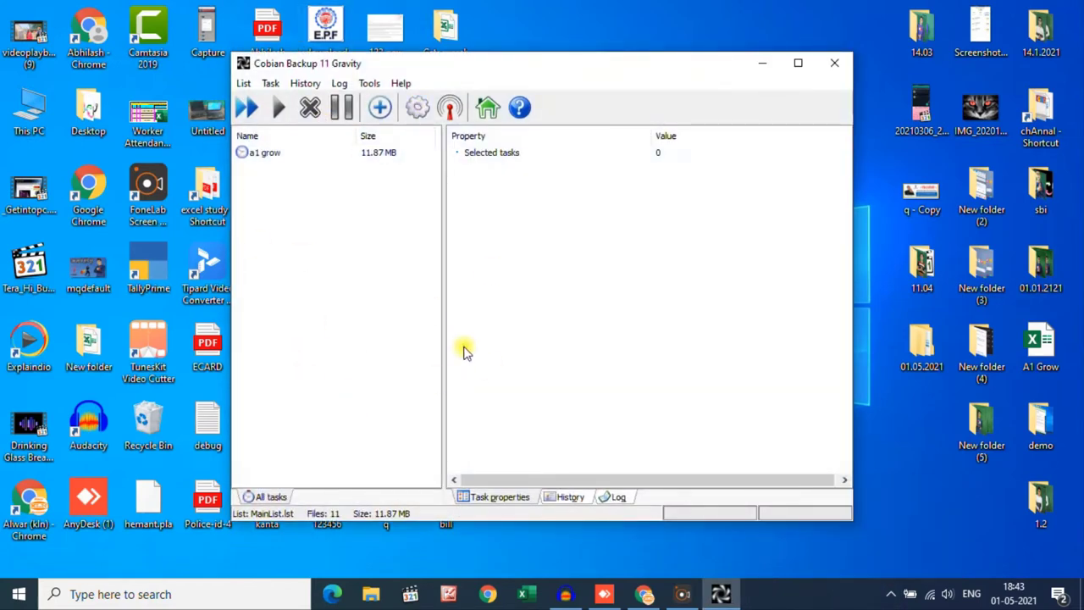
left_click(834, 64)
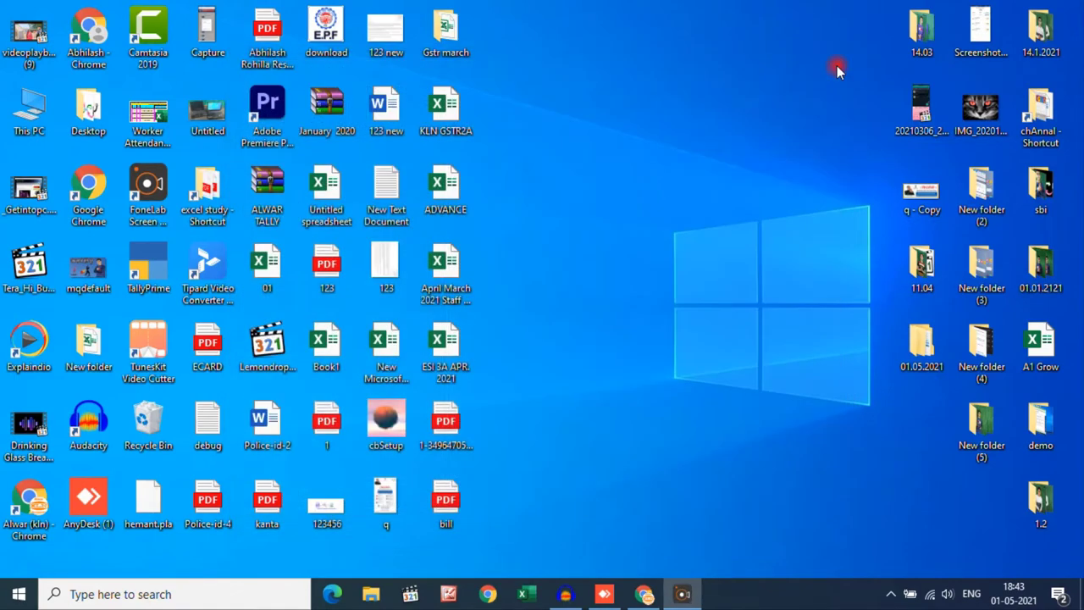
Switch to the AnyDesk remote session and review the schedule, source and destination of the "Tally back up 2" task
right_click(680, 8)
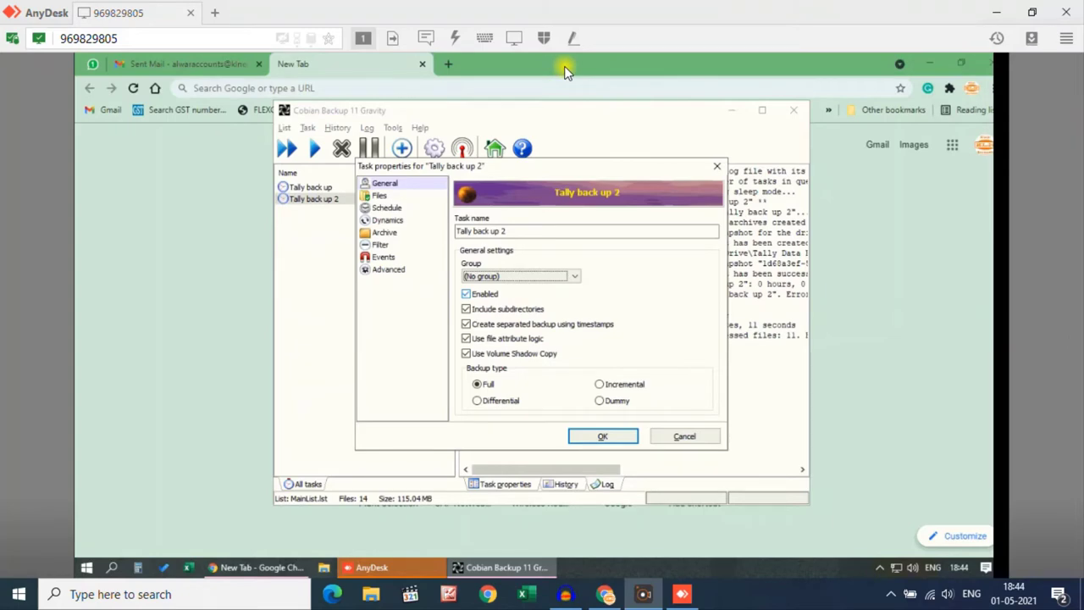
left_click(391, 209)
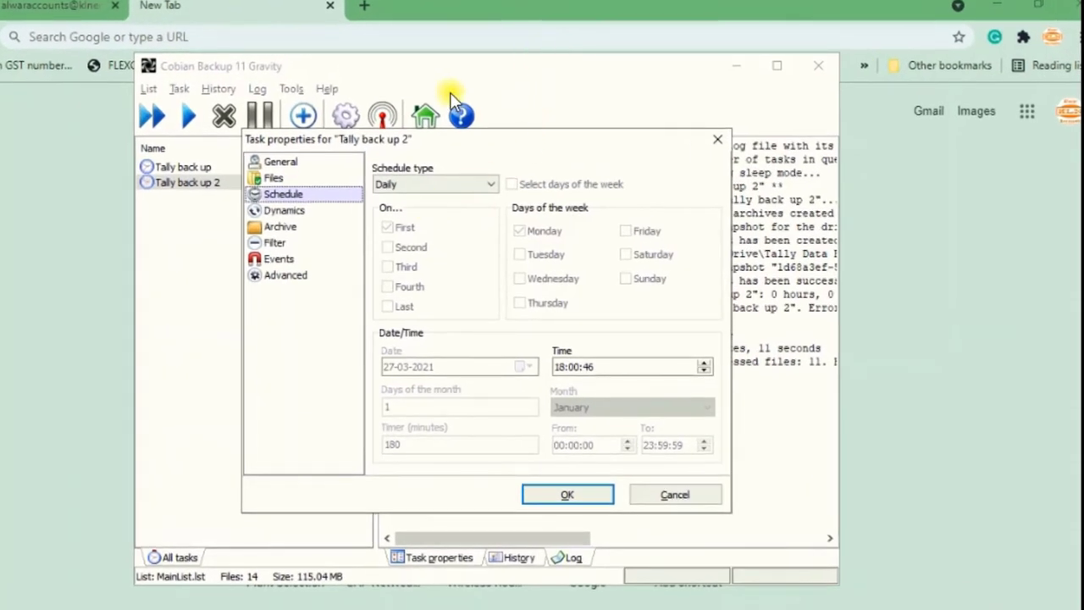
left_click(272, 178)
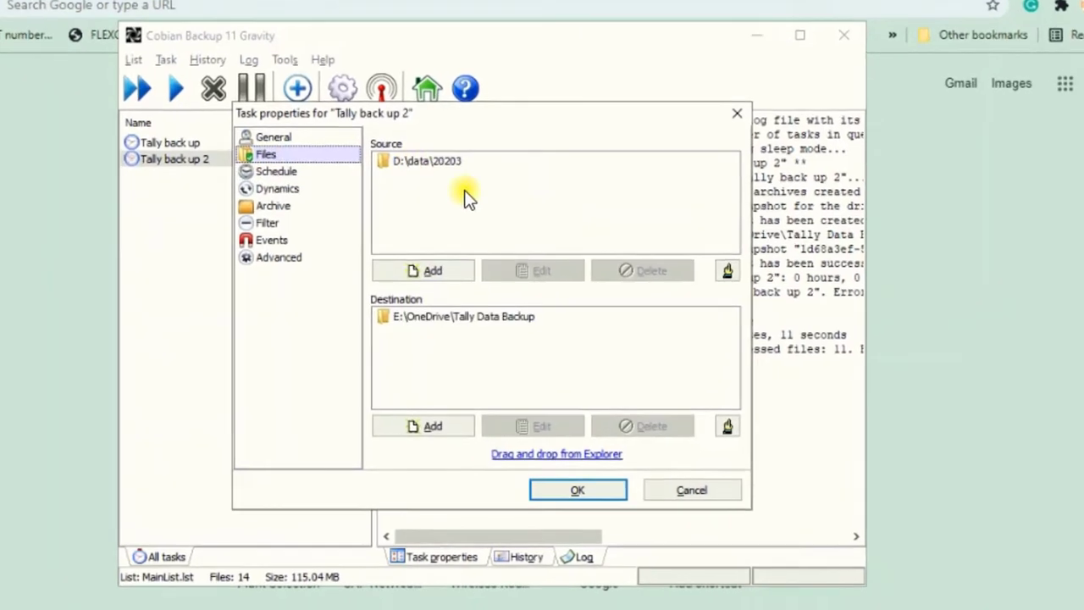
mouse_move(442, 183)
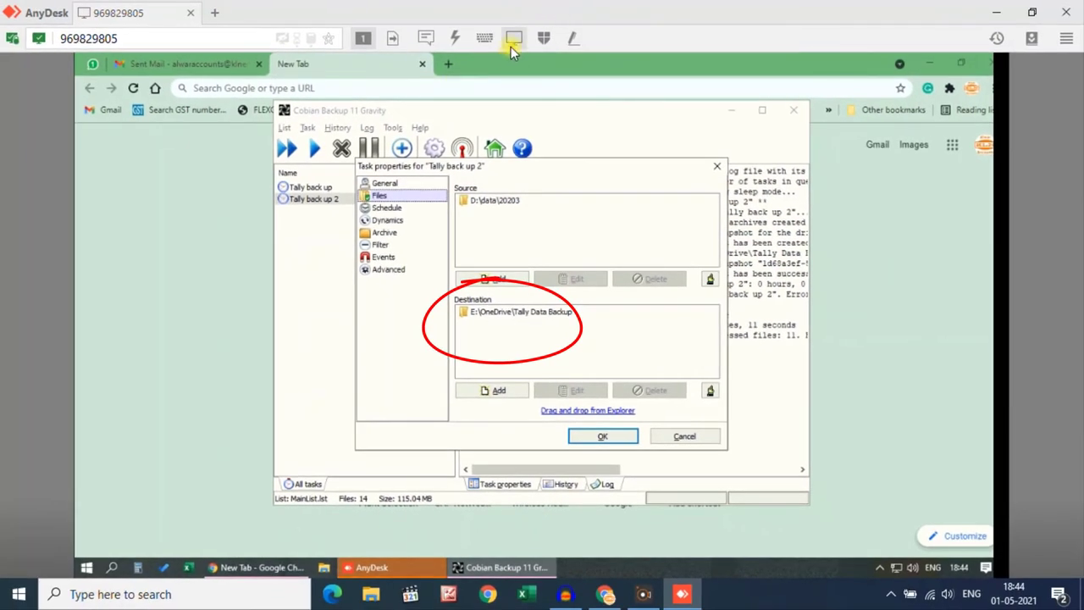
Show the remote session in fullscreen and locate the 20203 source folder inside the data folder on drive D:
left_click(511, 47)
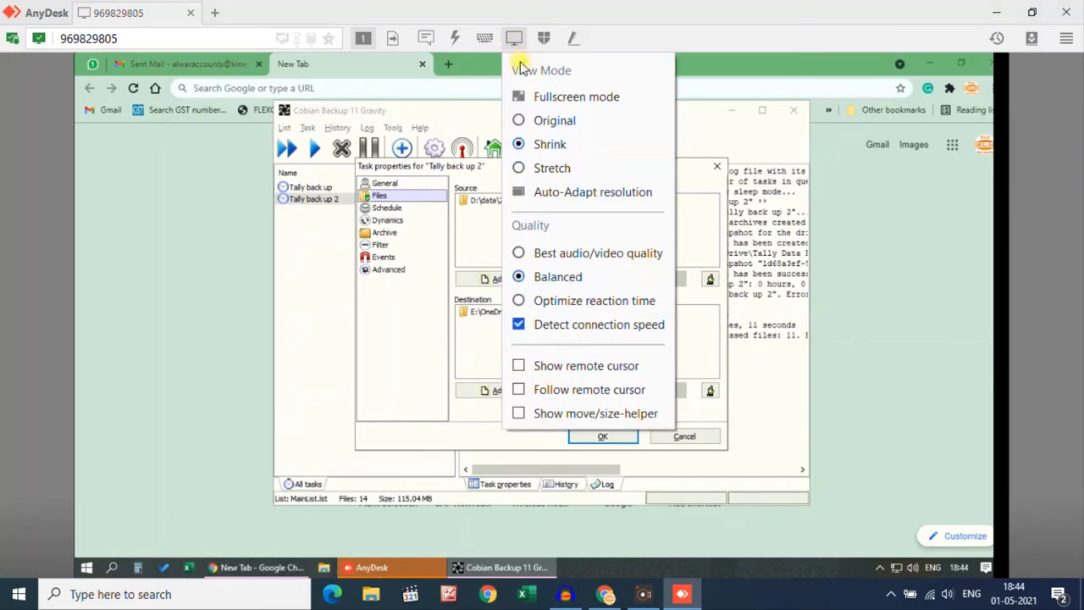
left_click(519, 95)
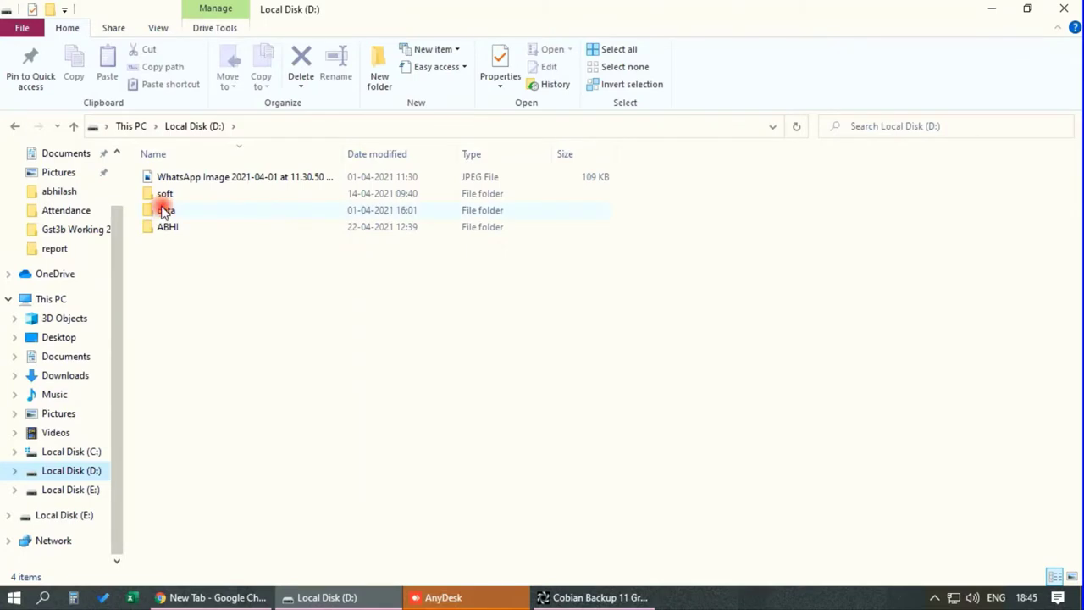
double_click(164, 210)
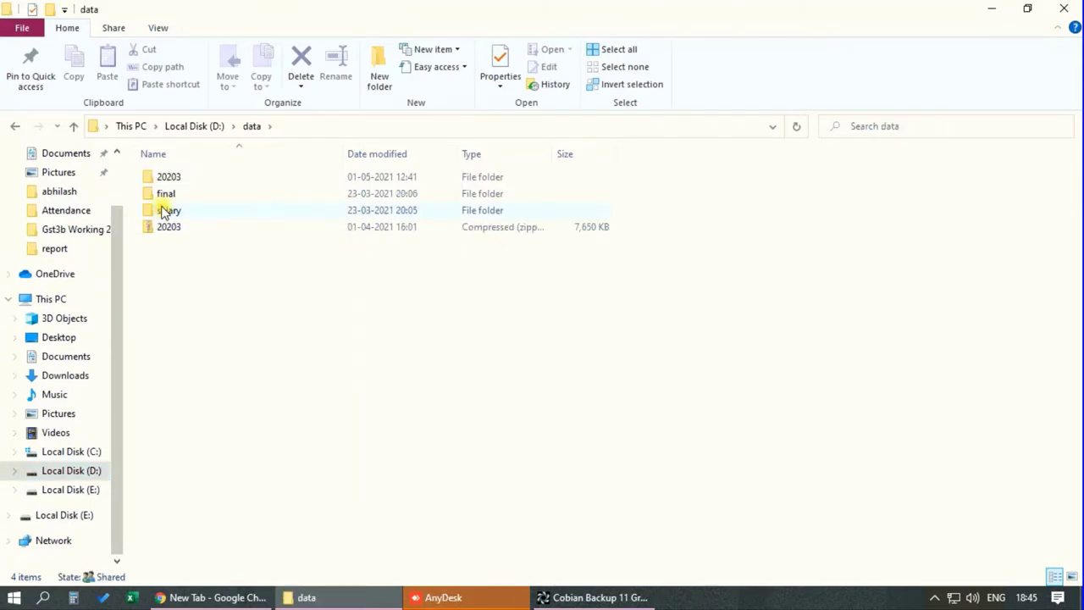
left_click(180, 184)
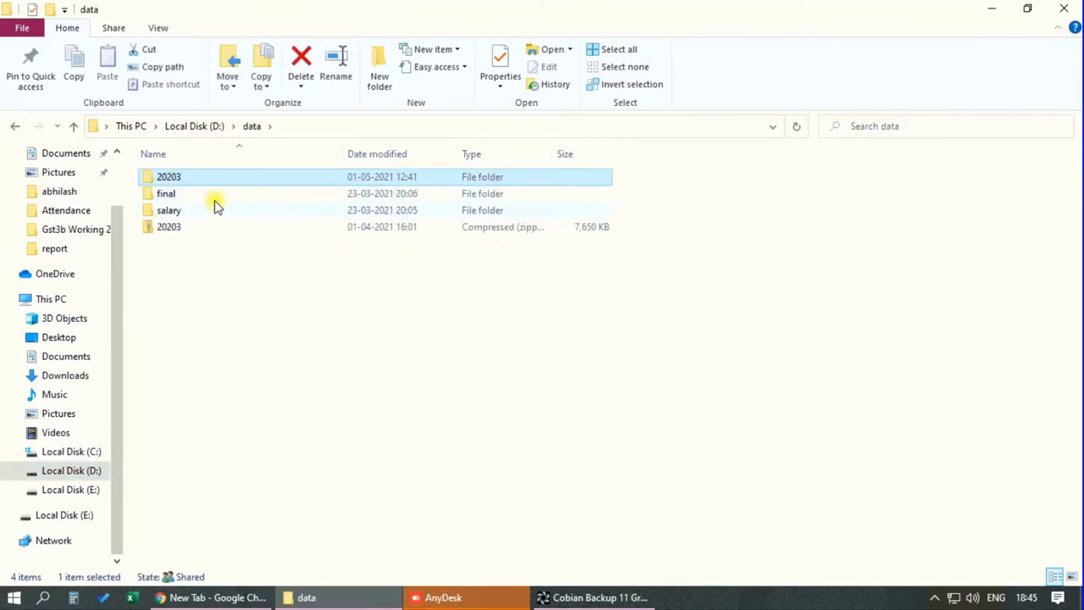
View the Tally Data Backup folder in OneDrive on drive E:, and close the "Tally back up 2" task properties
left_click(80, 489)
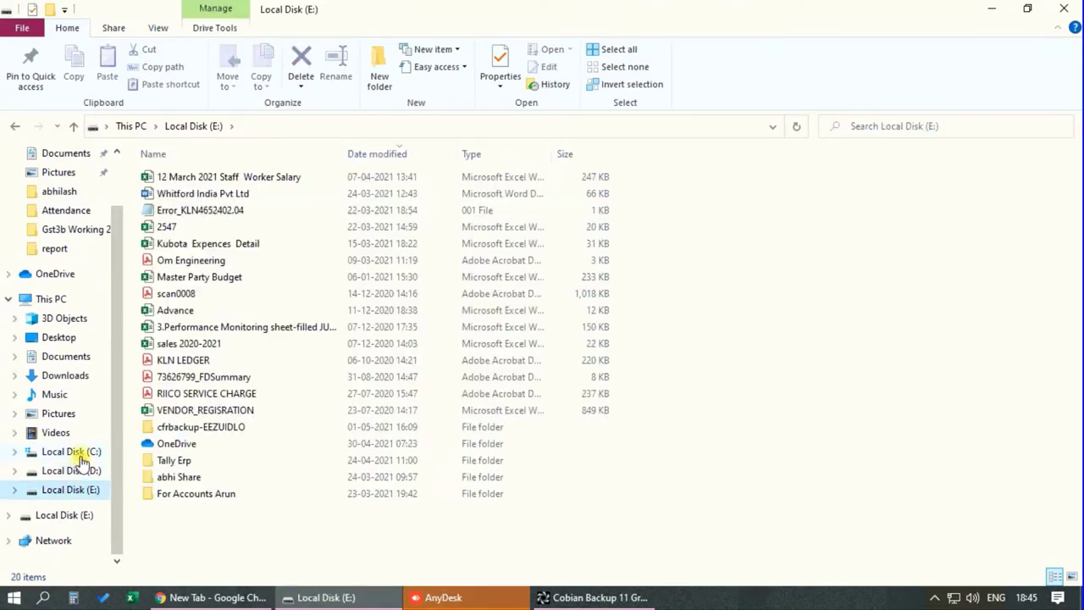
double_click(185, 449)
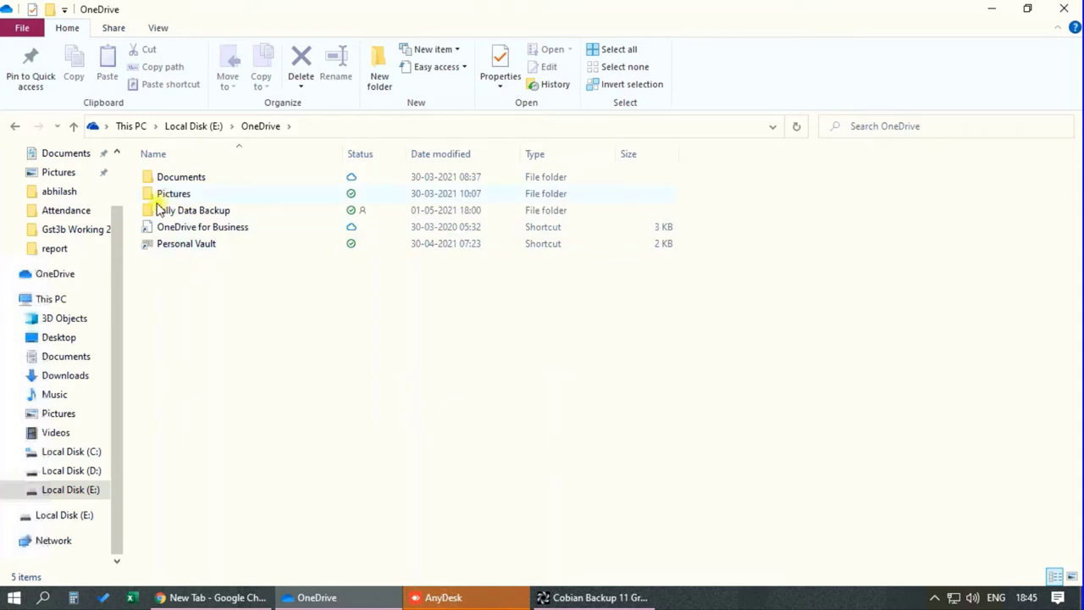
double_click(195, 210)
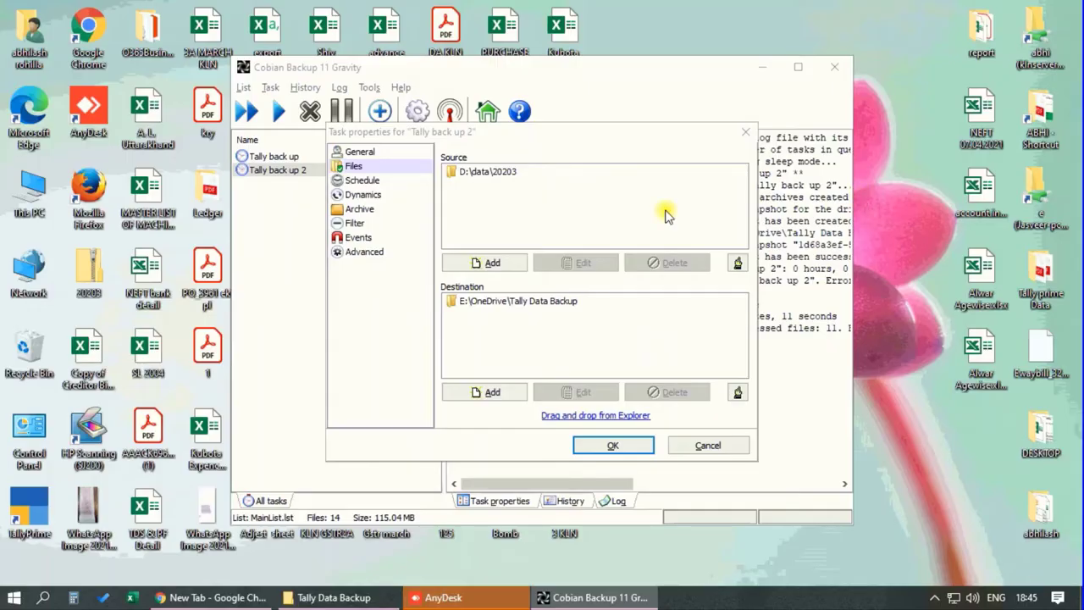
left_click(746, 133)
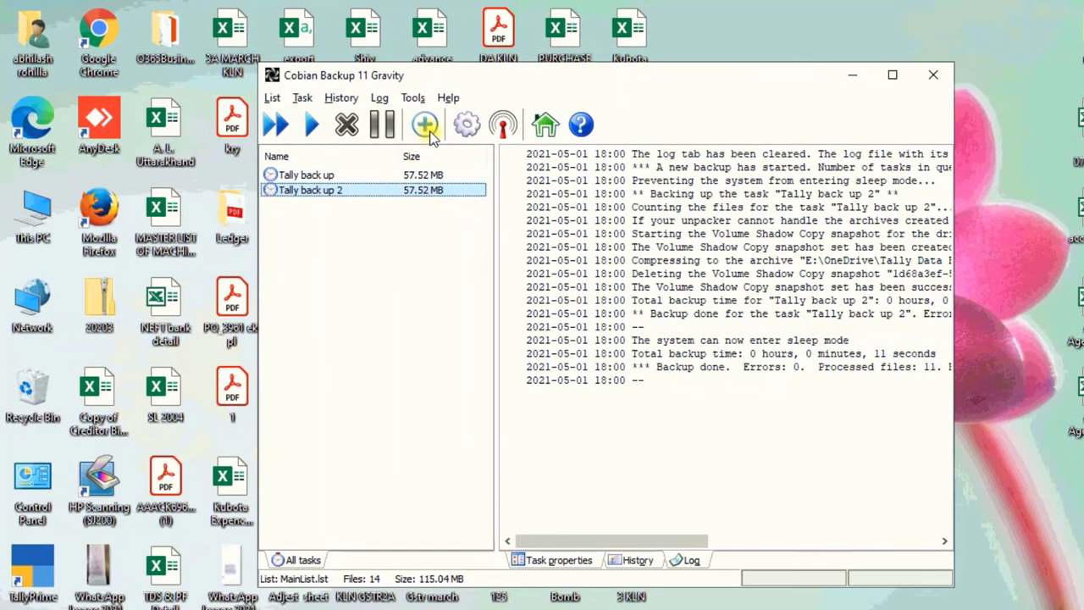
left_click(410, 121)
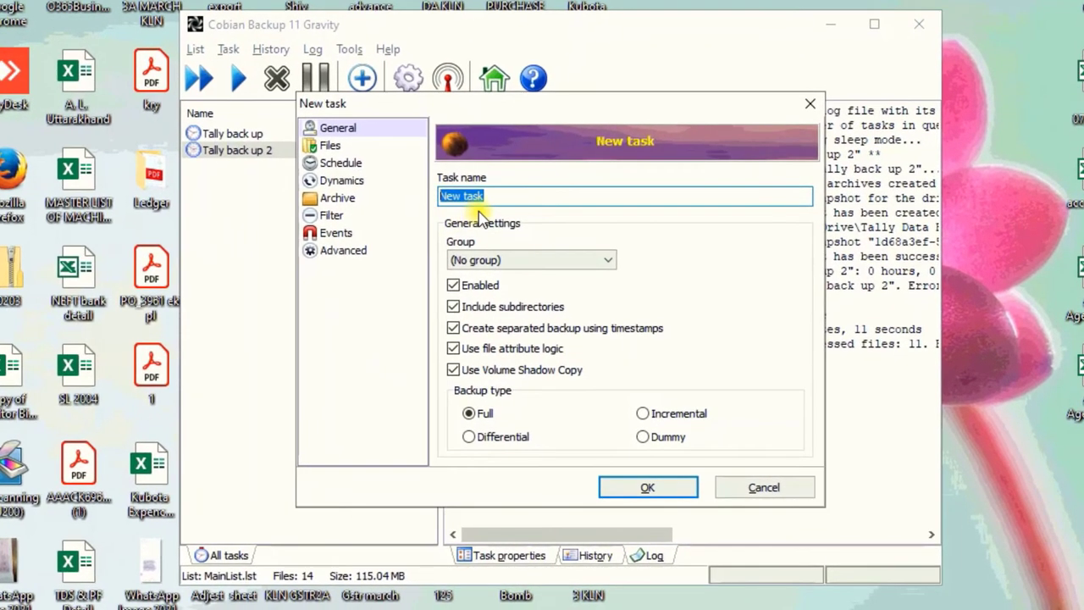
key("BackSpace")
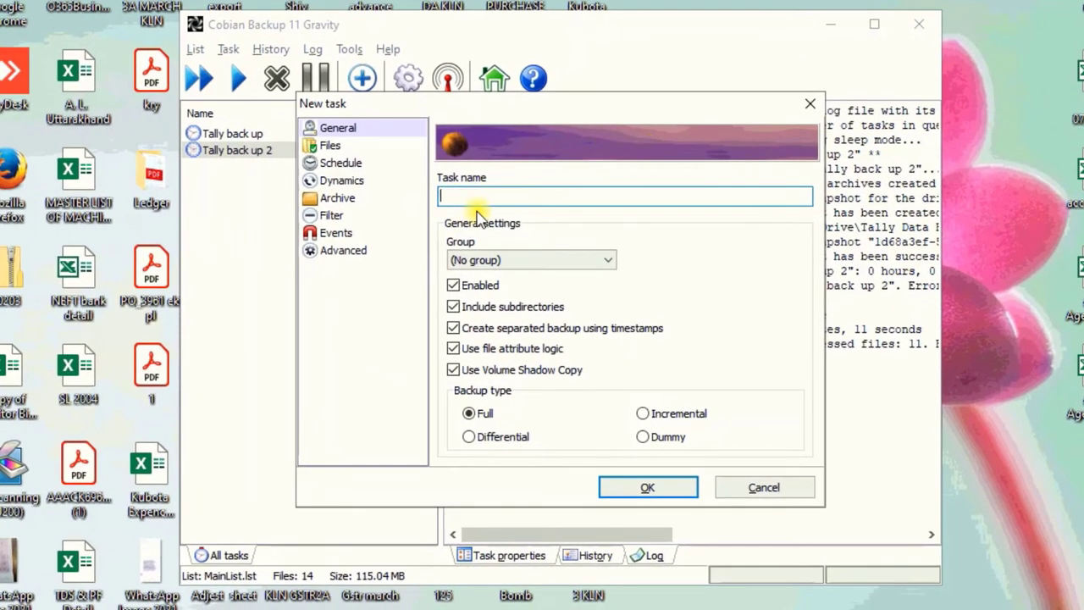
left_click(810, 104)
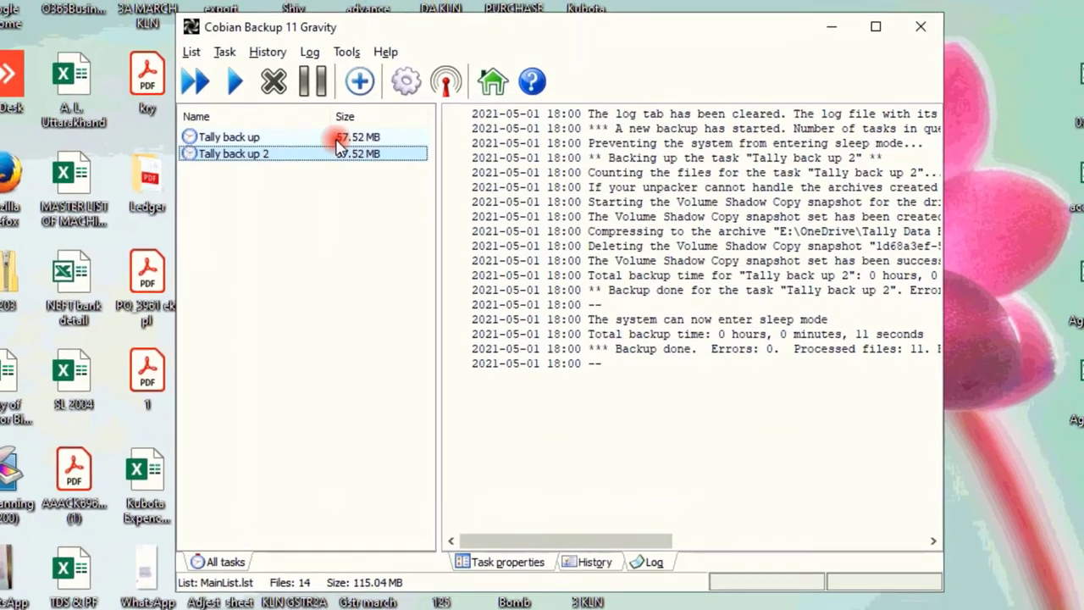
Open the "Tally back up" task properties and review its general settings, source and destination folders, and schedule
double_click(334, 134)
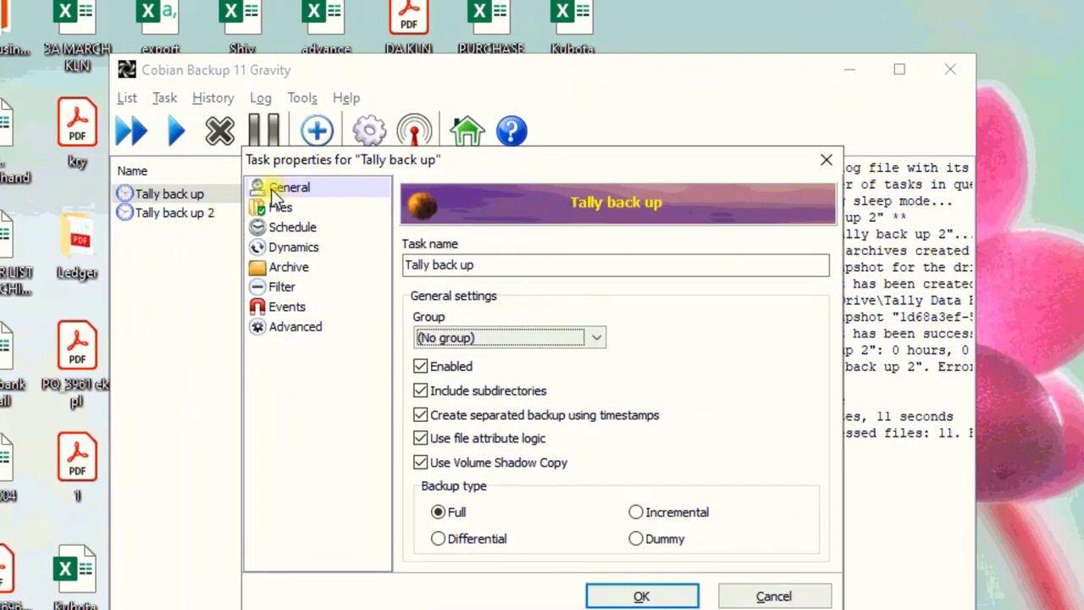
left_click(288, 188)
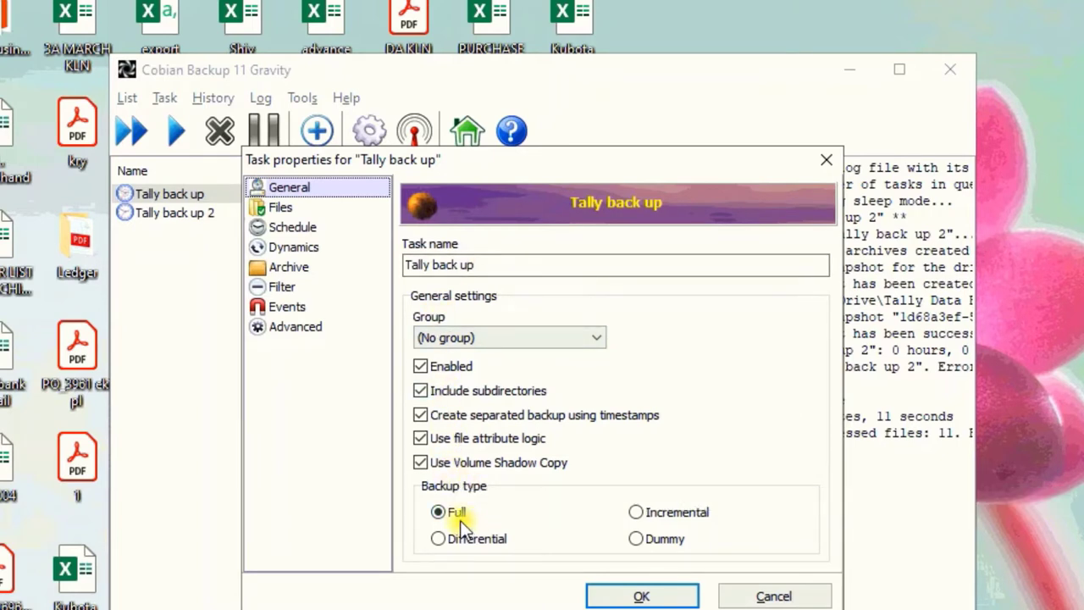
left_click(279, 209)
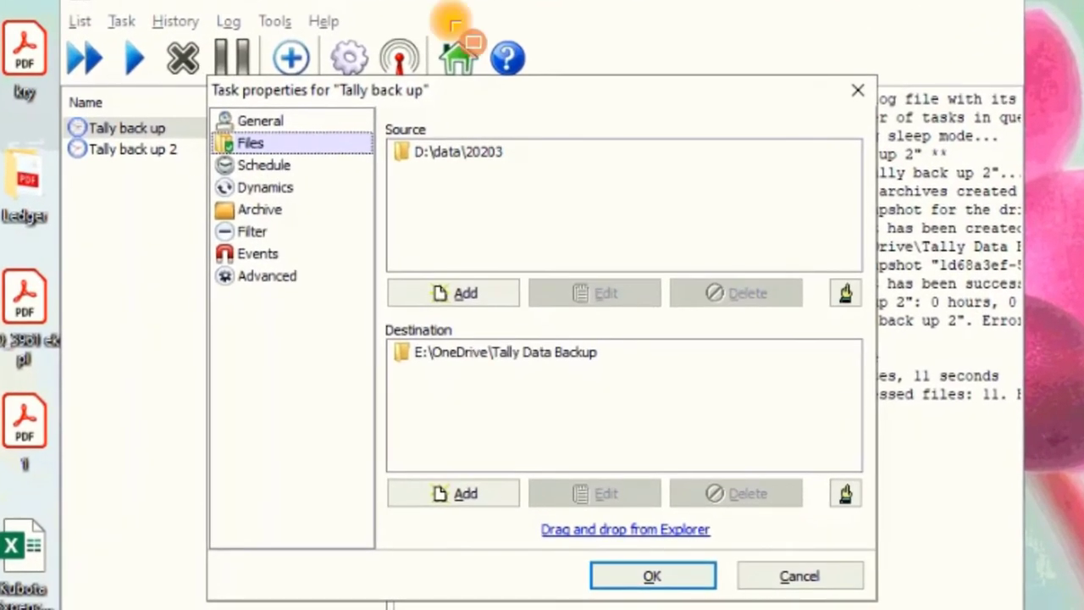
mouse_move(367, 114)
left_mouse_down()
mouse_move(576, 230)
mouse_move(617, 222)
mouse_move(598, 209)
left_mouse_up()
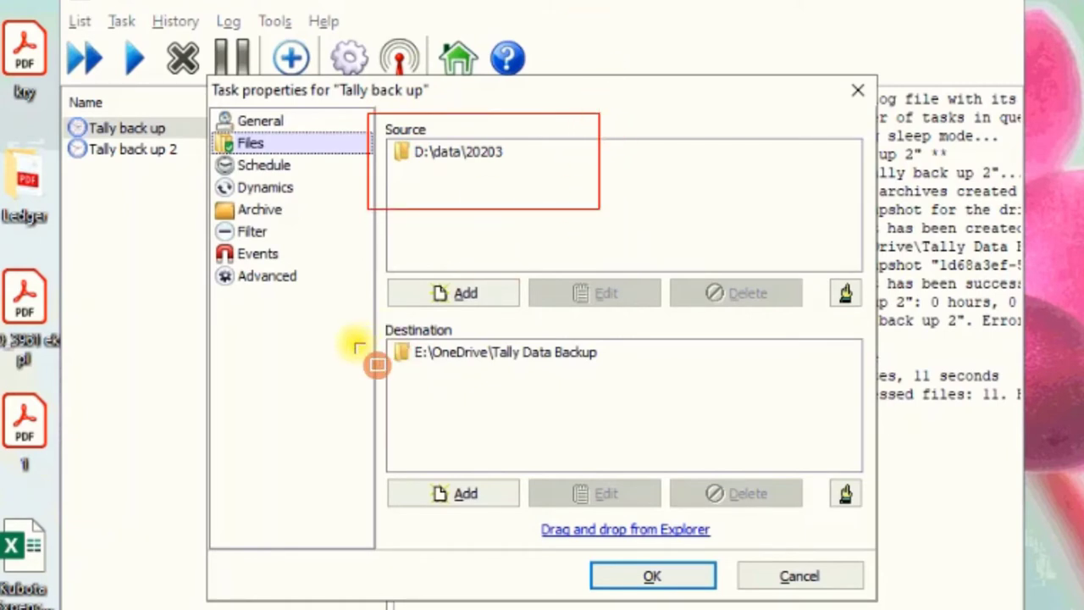
left_click_drag(348, 316, 657, 392)
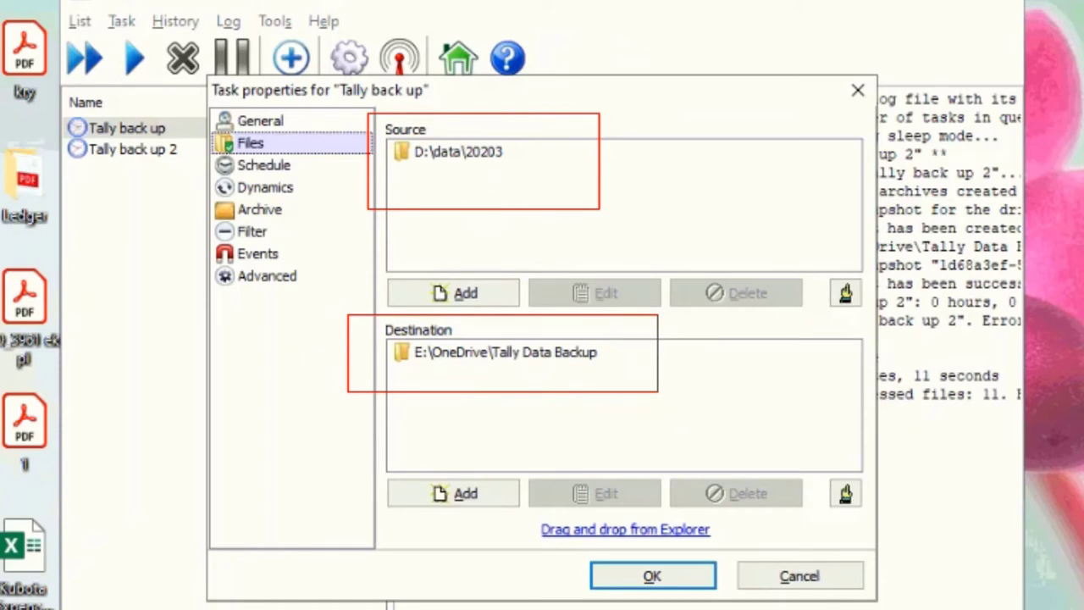
key("ctrl+z")
key("ctrl+z")
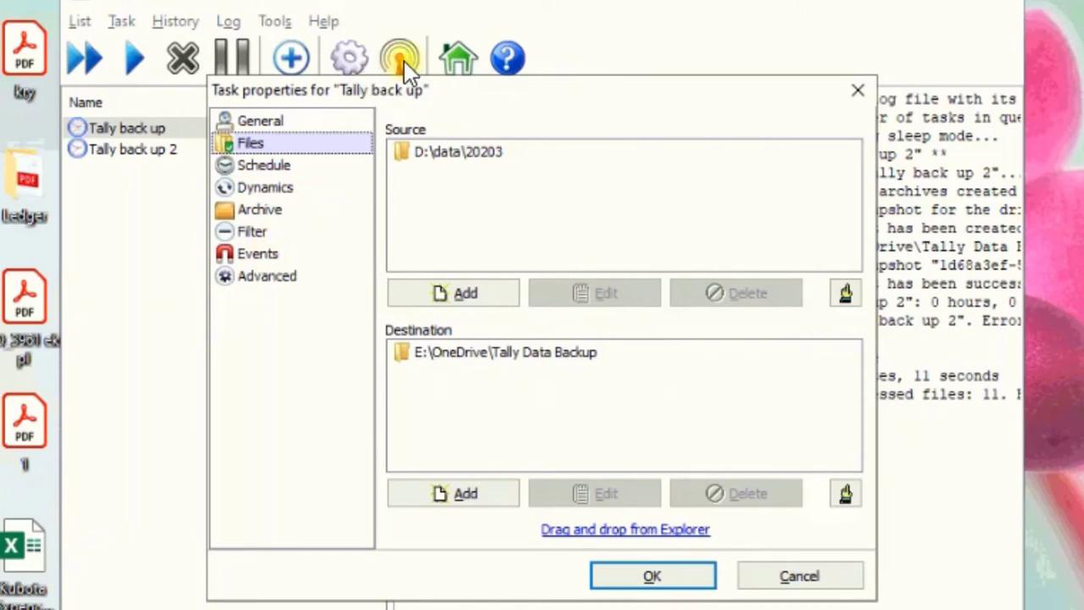
left_click(253, 165)
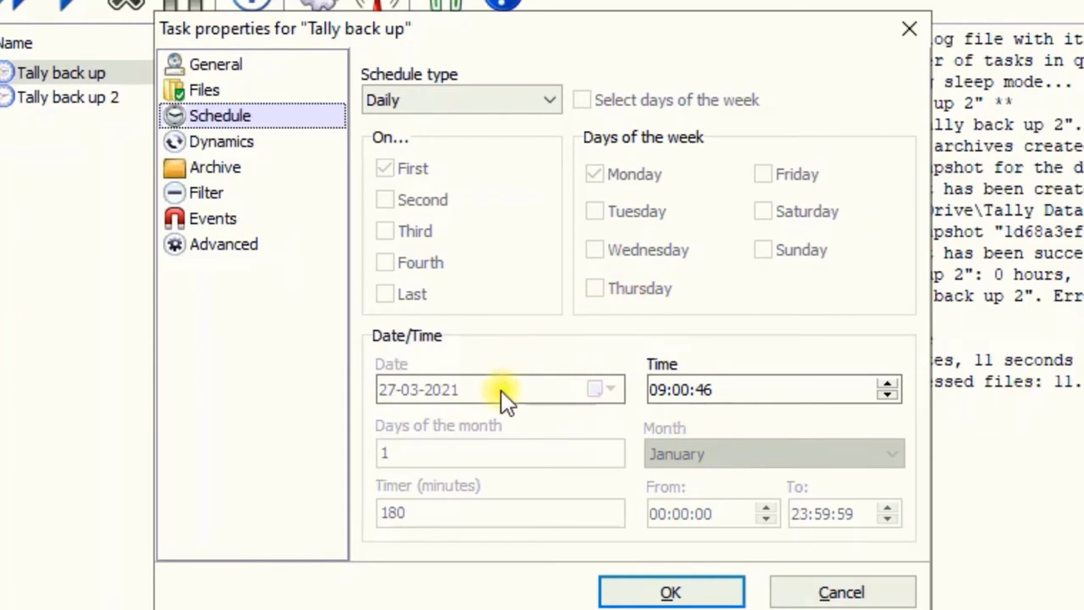
Choose the Daily schedule type for the "Tally back up" task and set its full copies to keep to 5
left_click(542, 101)
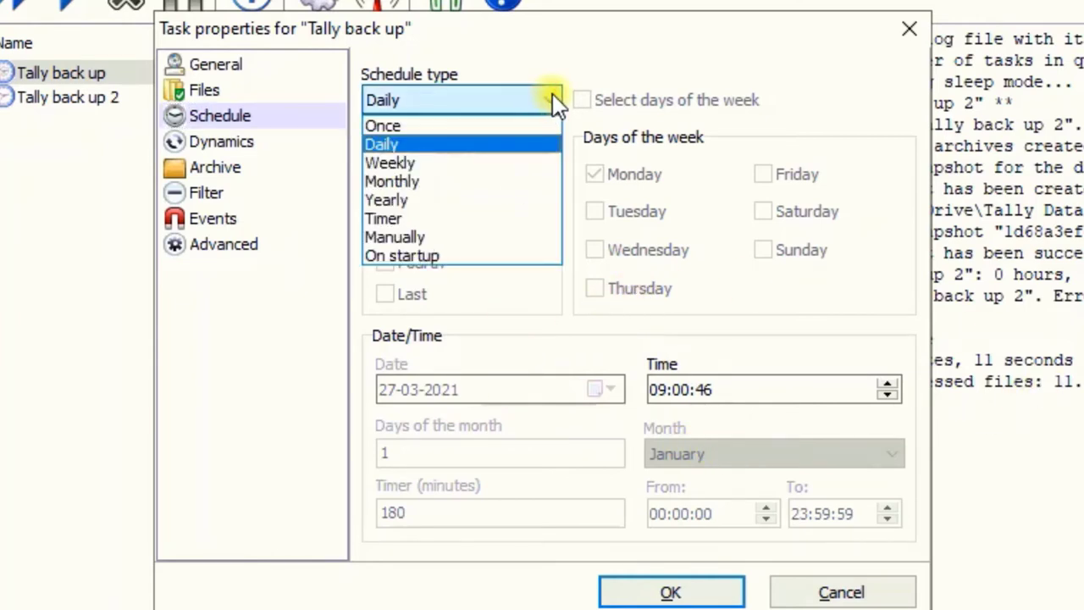
left_click(502, 145)
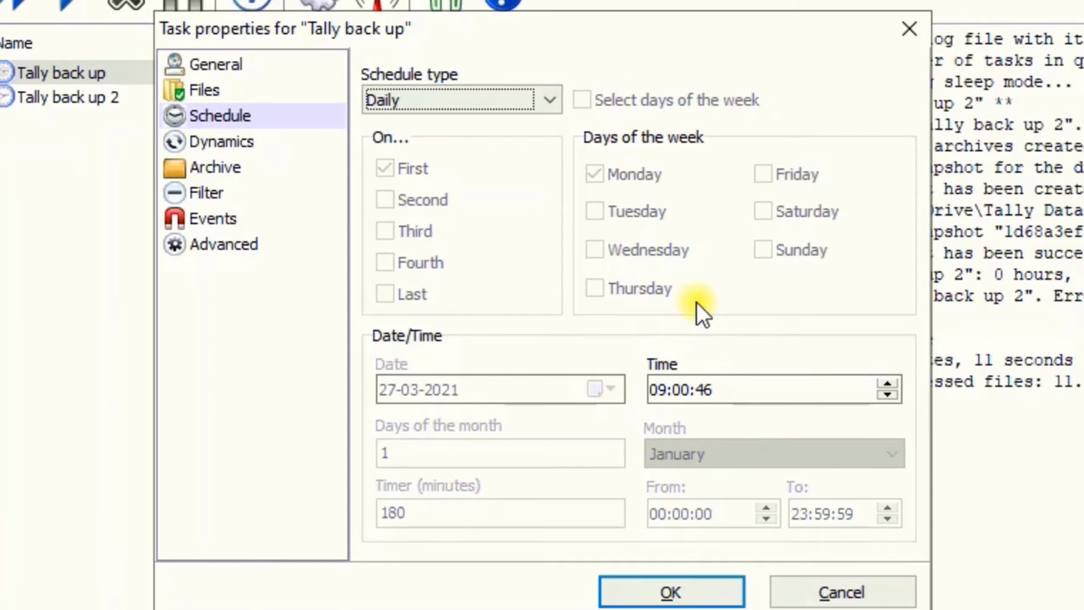
left_click(241, 146)
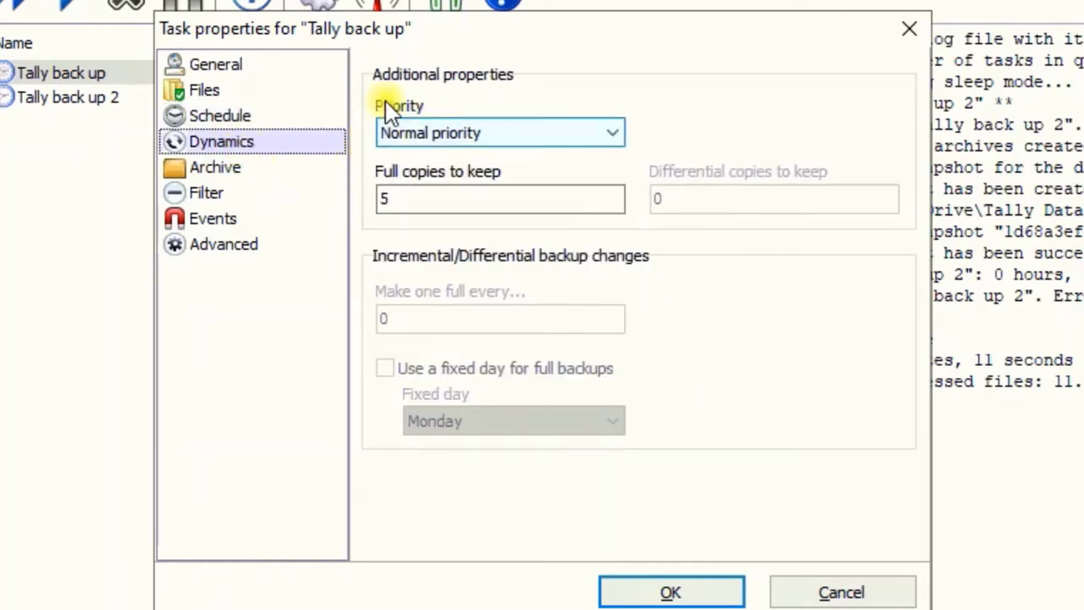
left_click(402, 199)
key("BackSpace")
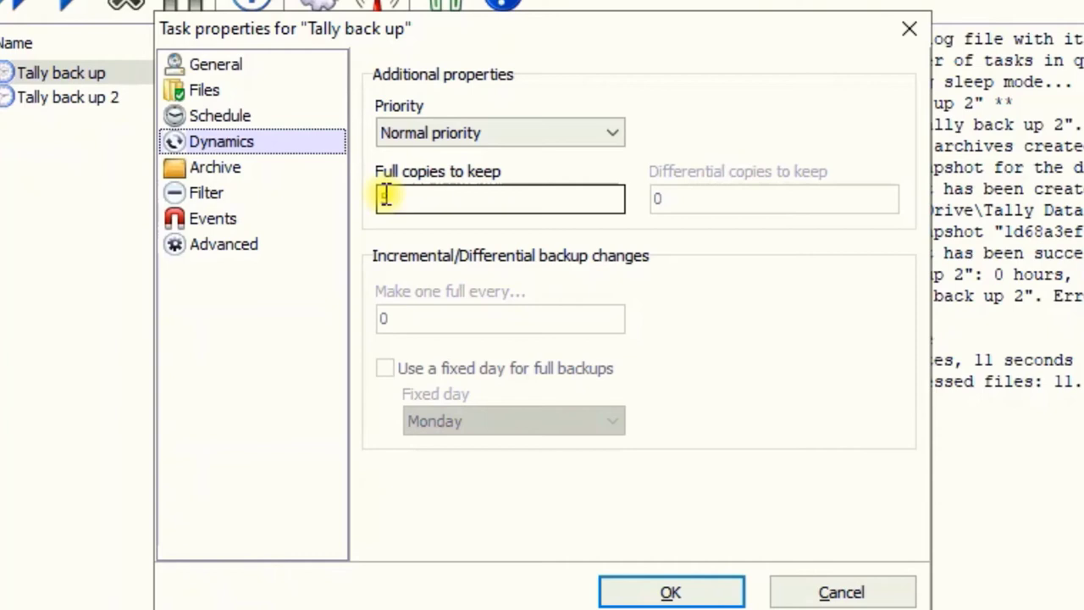
type("5")
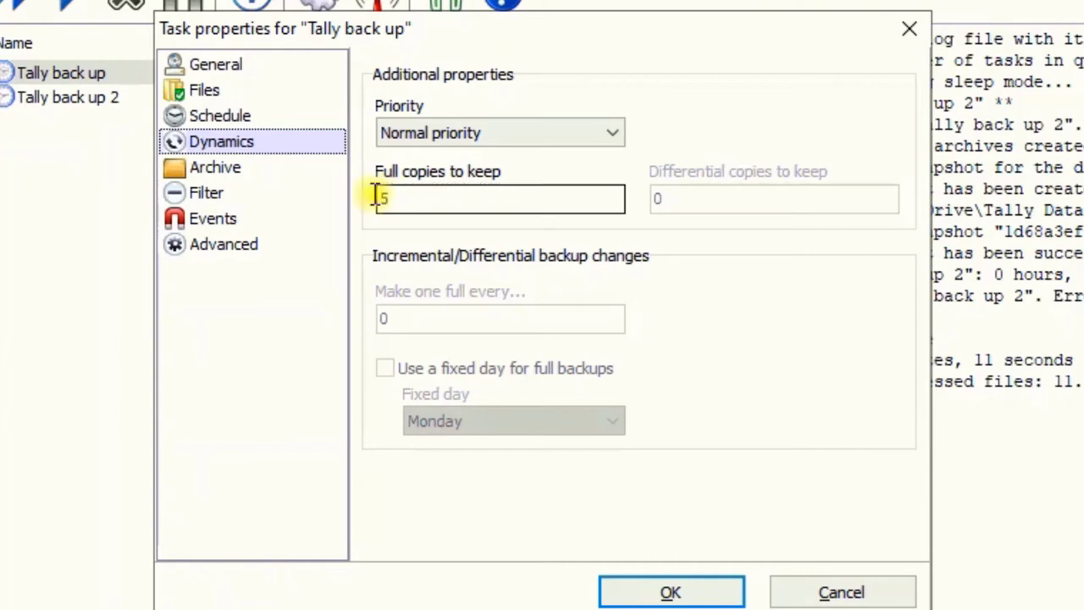
Set the task's archive options to Zip compression and the encryption method to No encryption
left_click(218, 170)
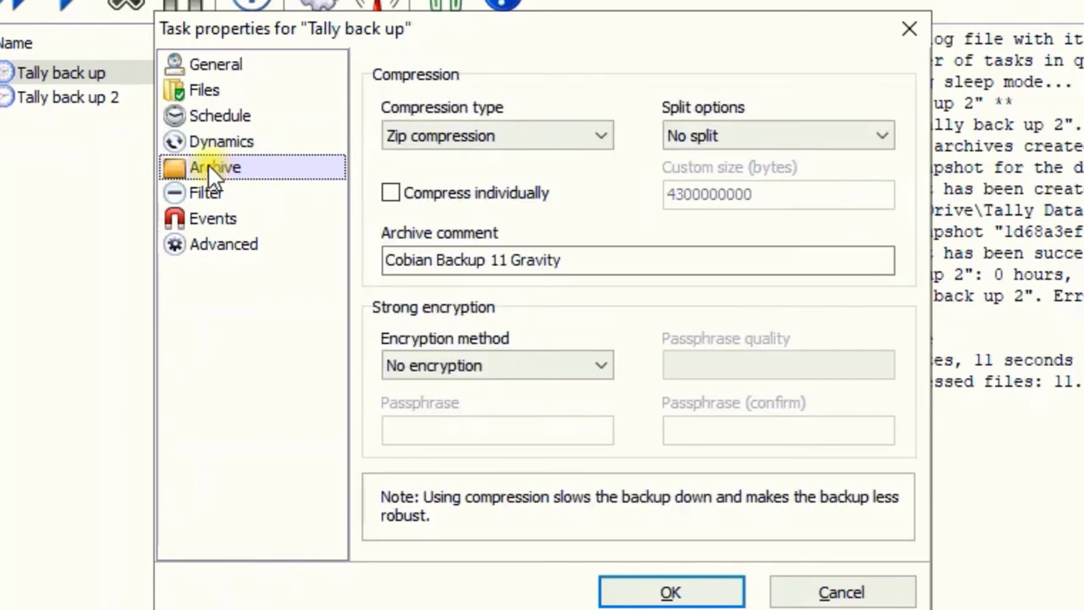
left_click(546, 142)
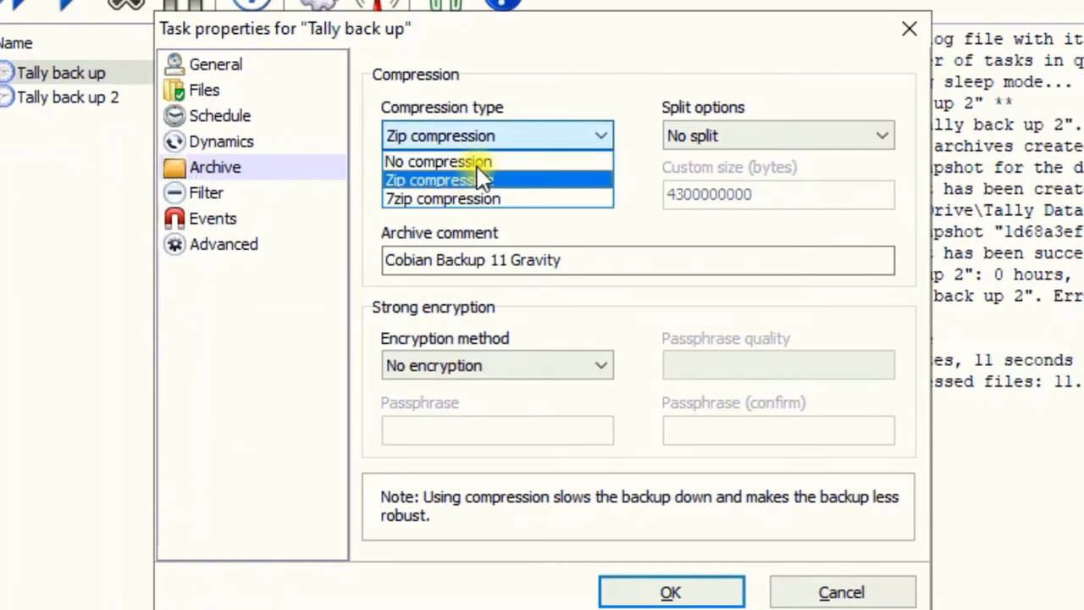
left_click(496, 180)
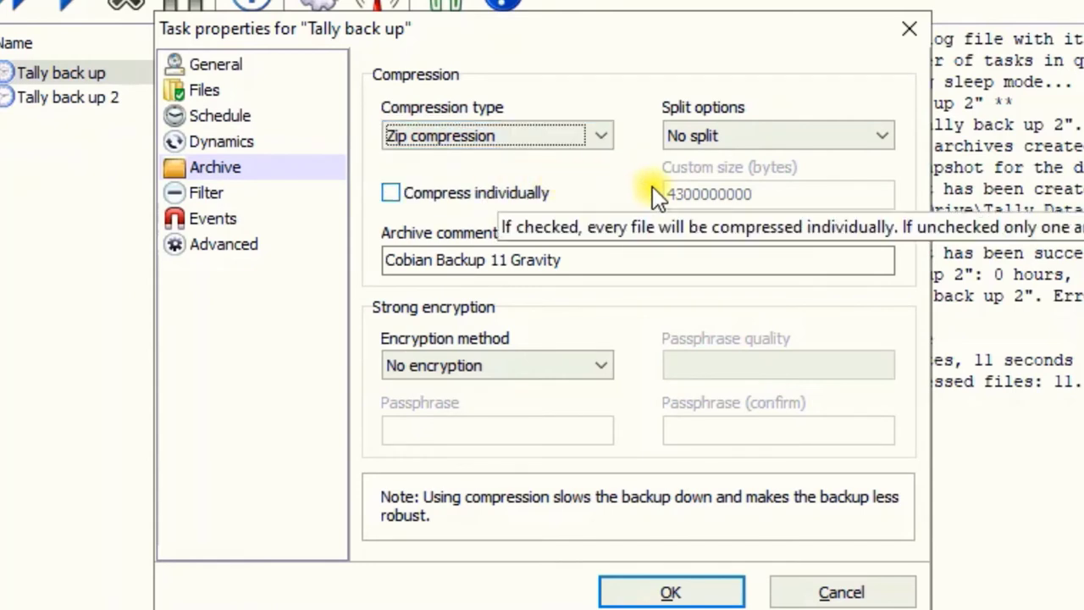
left_click(556, 372)
left_click(490, 412)
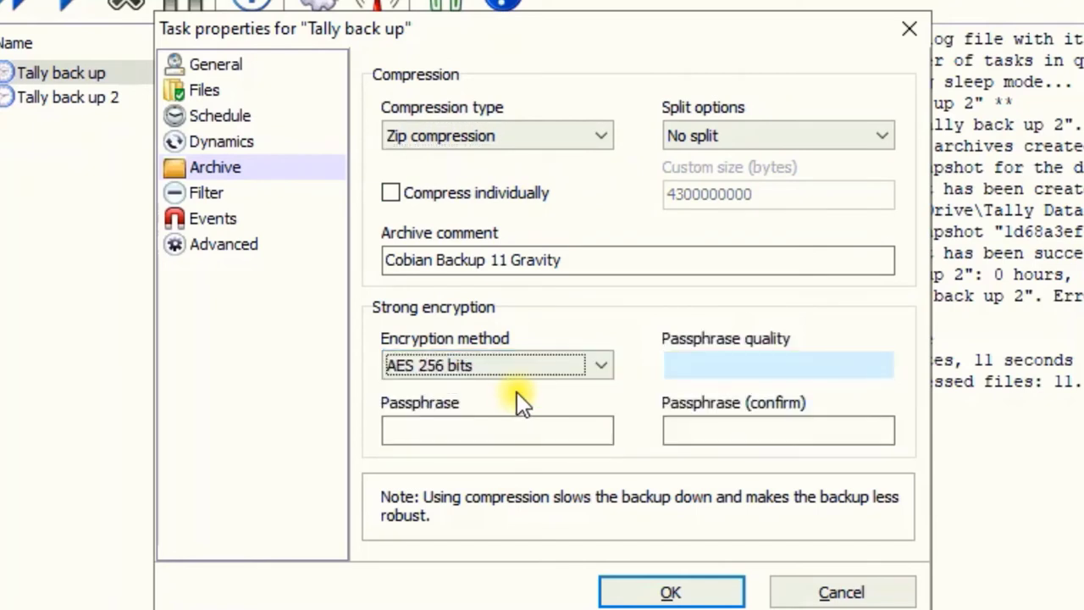
left_click(542, 363)
left_click(474, 386)
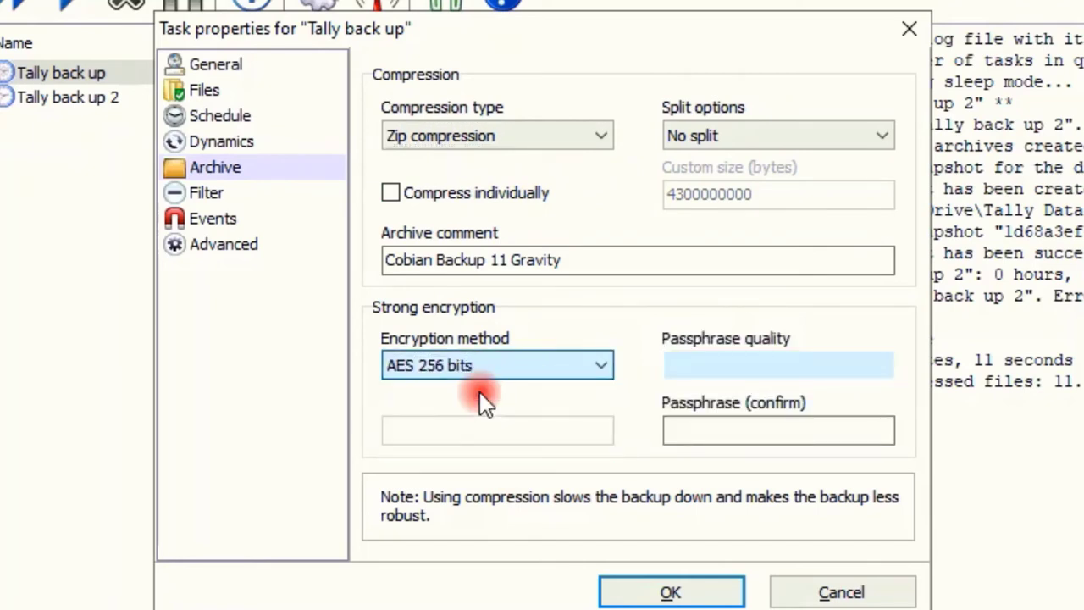
Review the *tsf mask among the task's excluded files and accept it as it is
left_click(222, 200)
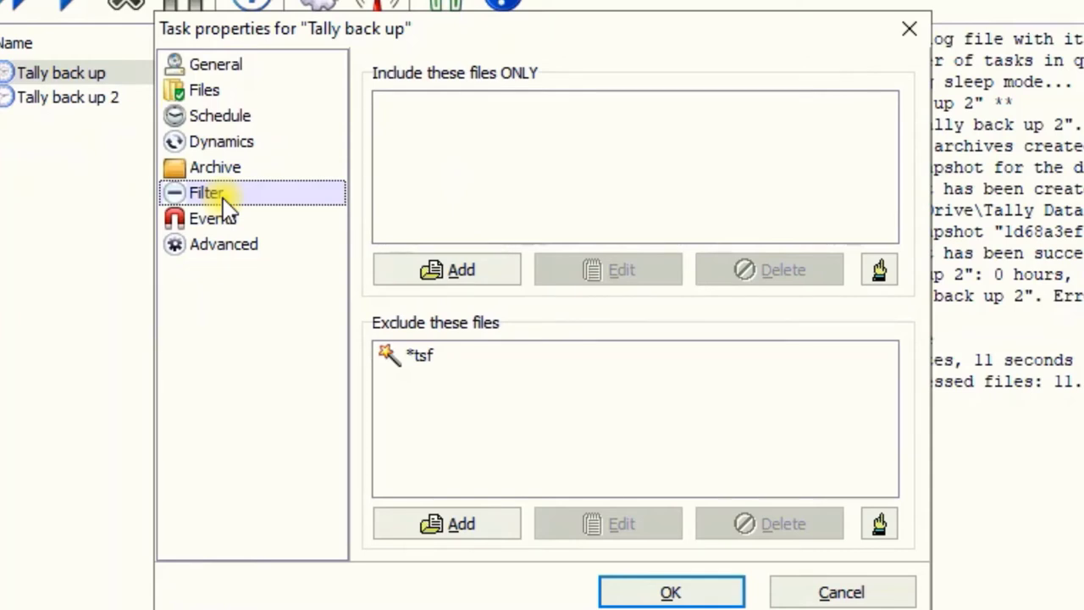
left_click(477, 520)
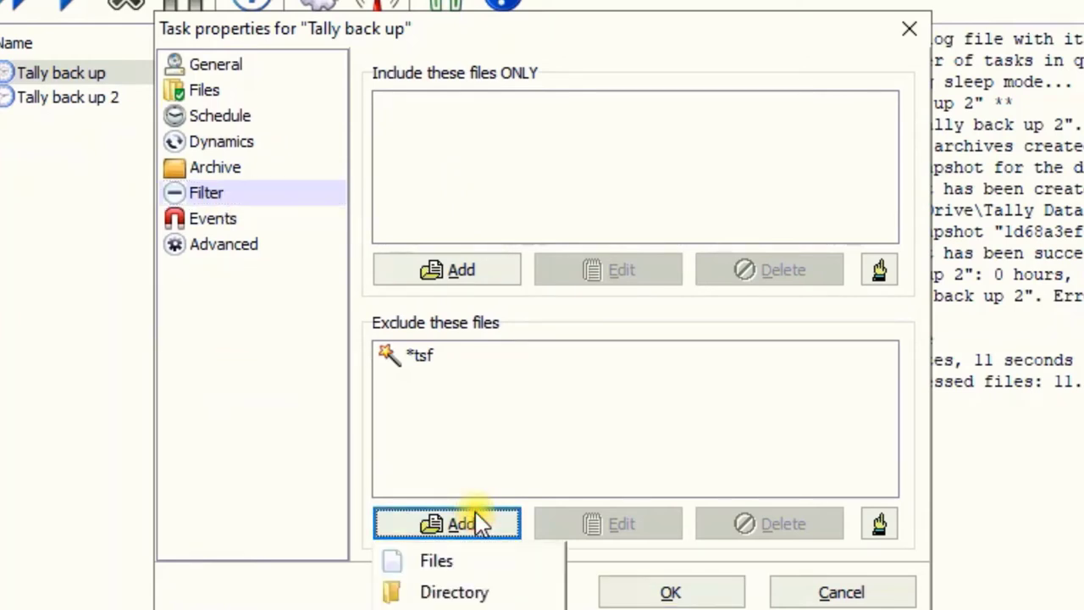
double_click(427, 365)
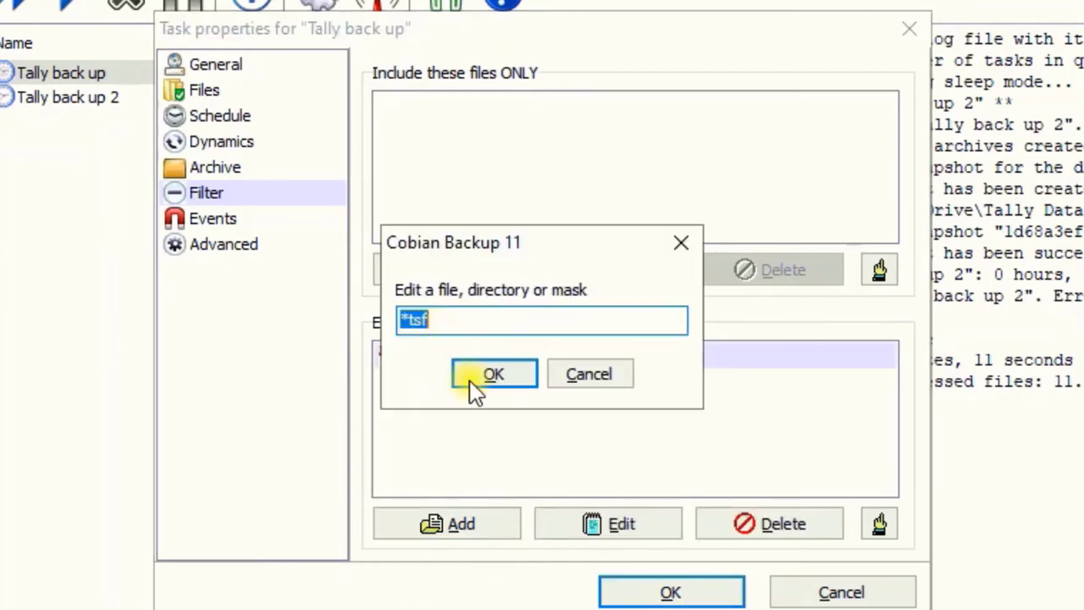
left_click(576, 381)
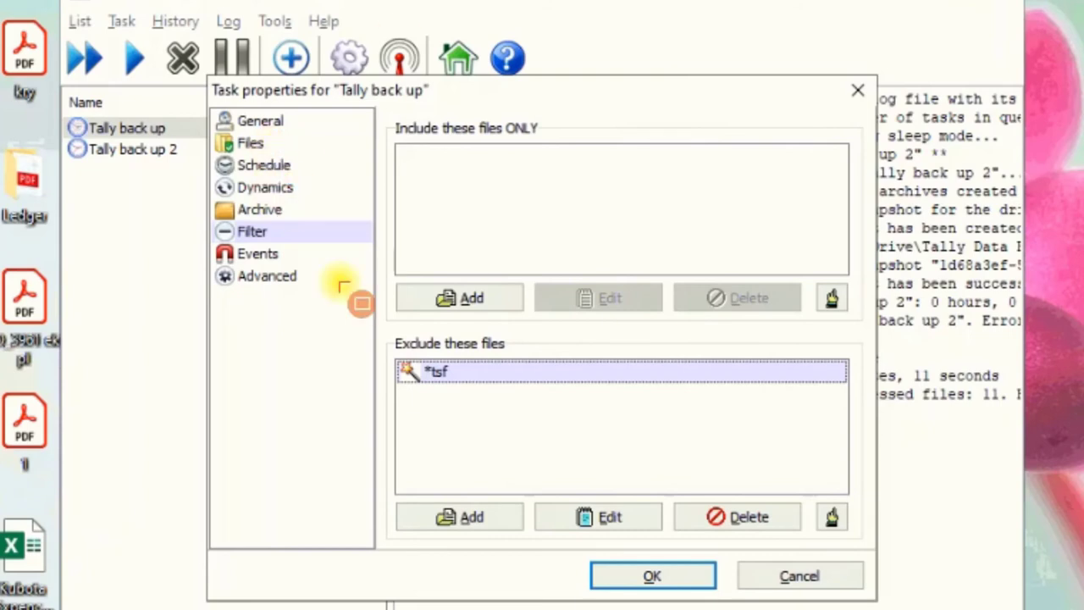
left_click_drag(354, 315, 644, 421)
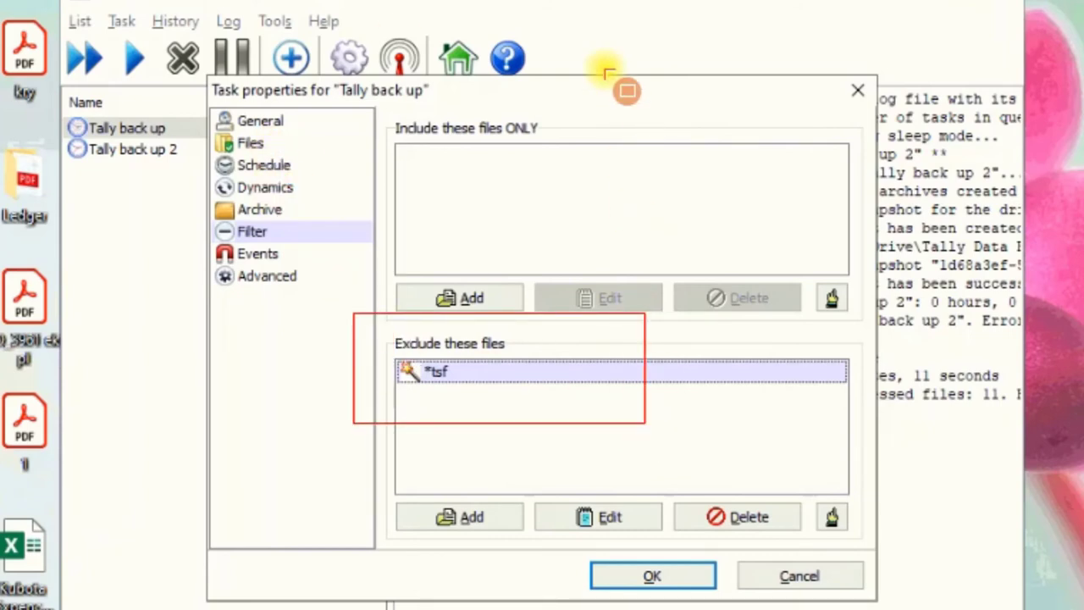
double_click(460, 370)
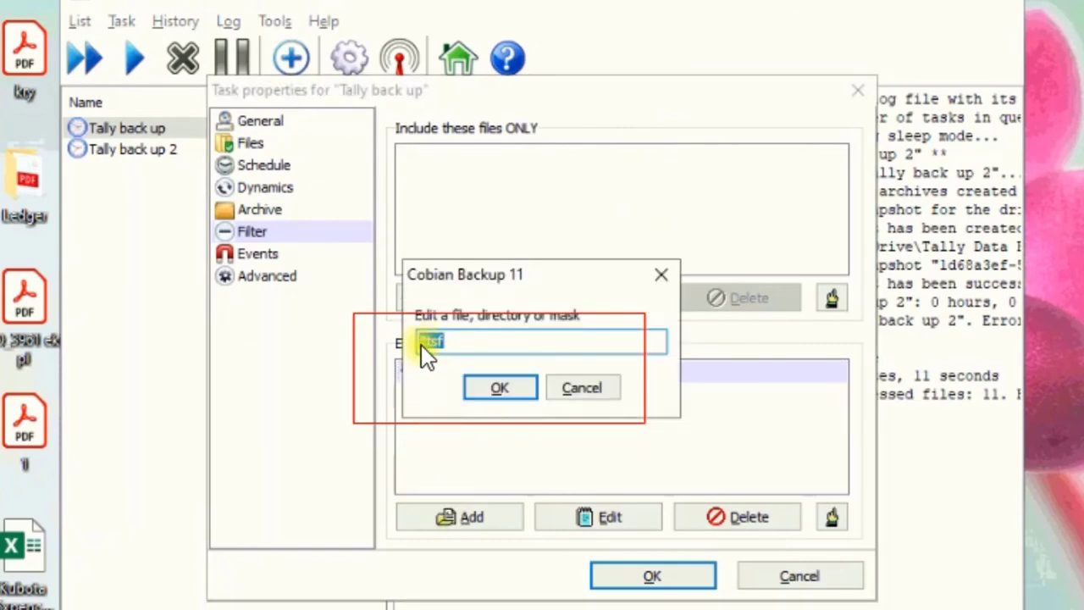
left_click(518, 389)
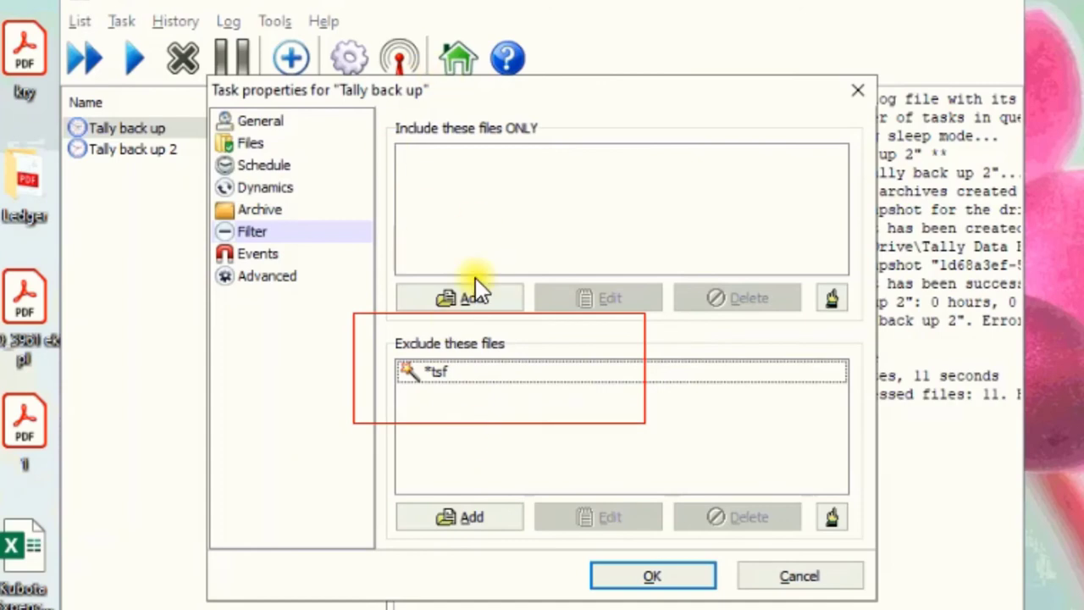
Review the task's events and advanced settings, and save the "Tally back up" task properties
left_click(263, 256)
left_click(265, 279)
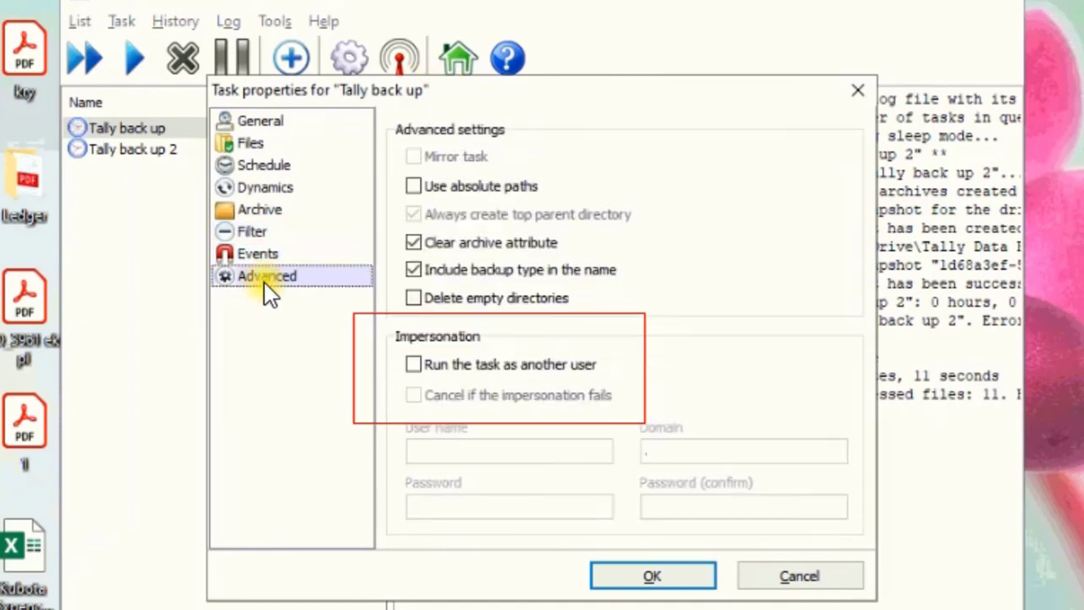
left_click(662, 580)
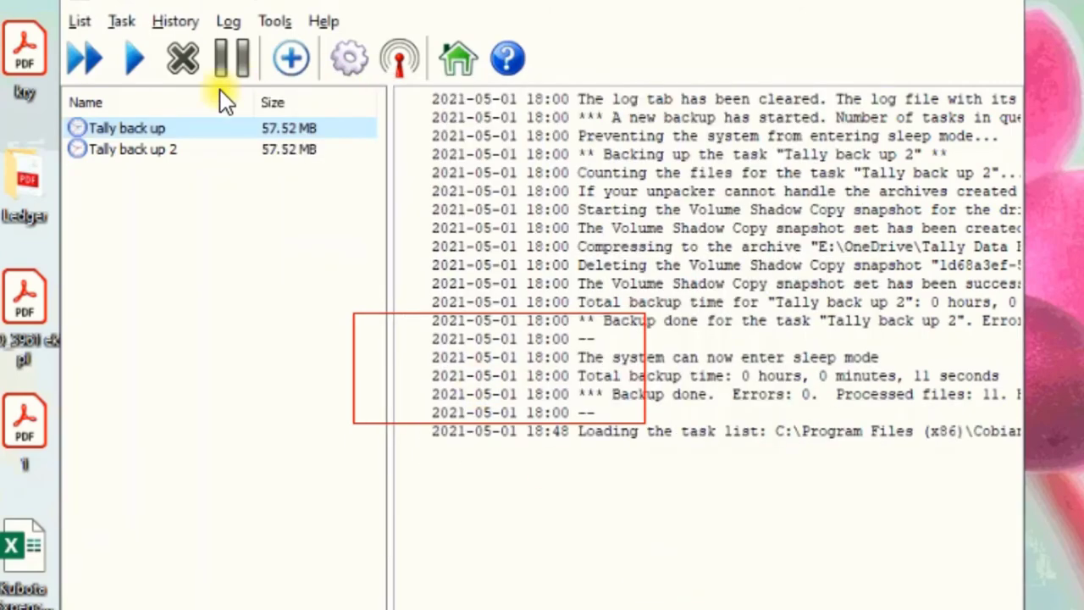
Close the backup program's window and examine the dated 20203 zip backups in OneDrive's Tally Data Backup folder
left_click(196, 129)
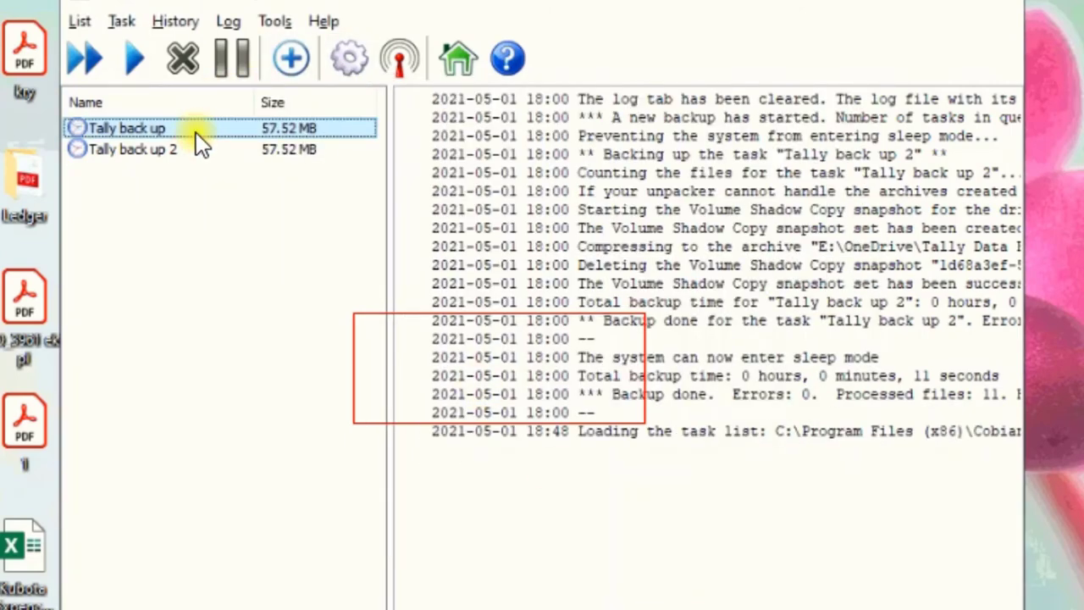
left_click(160, 150)
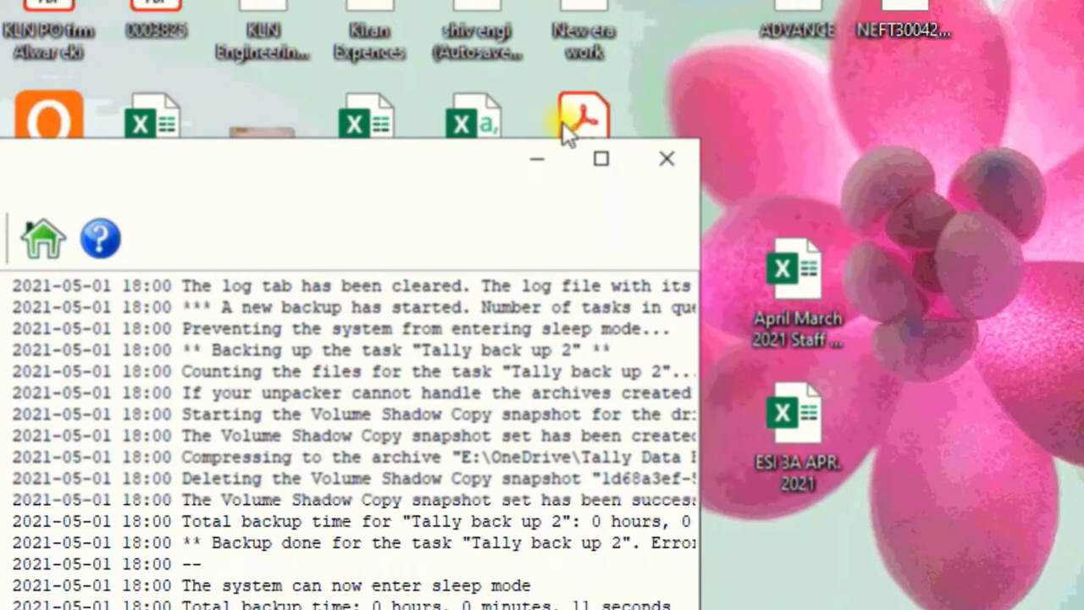
left_click(666, 158)
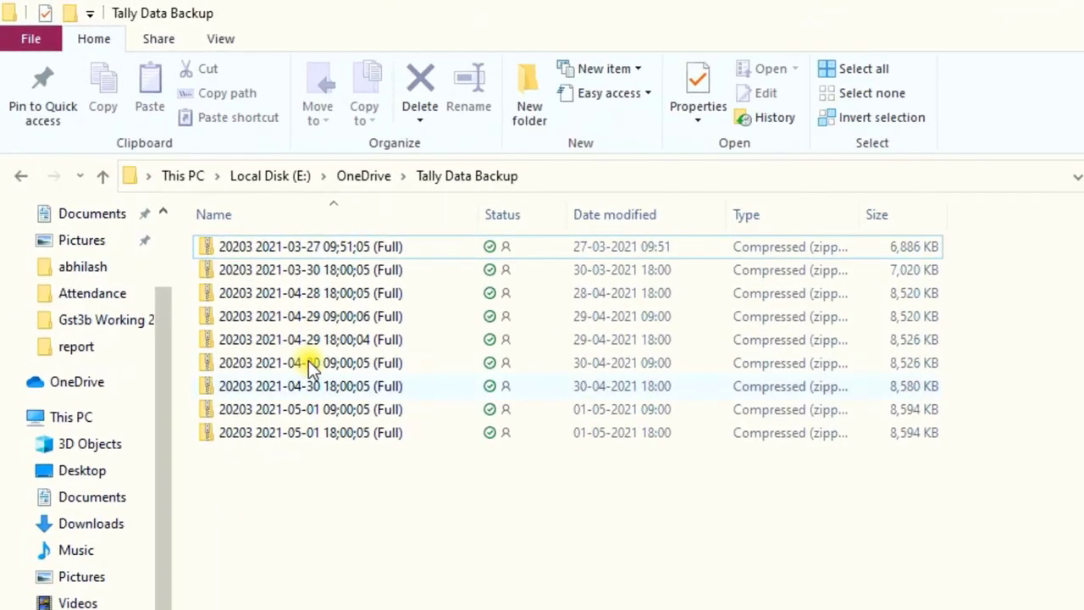
left_click(339, 248)
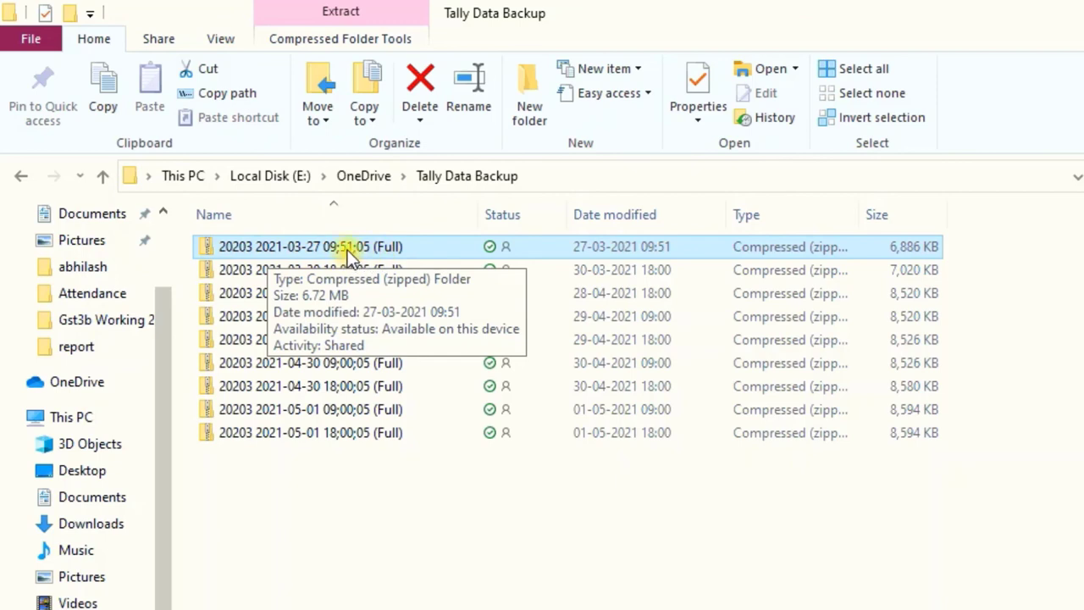
left_click(364, 271)
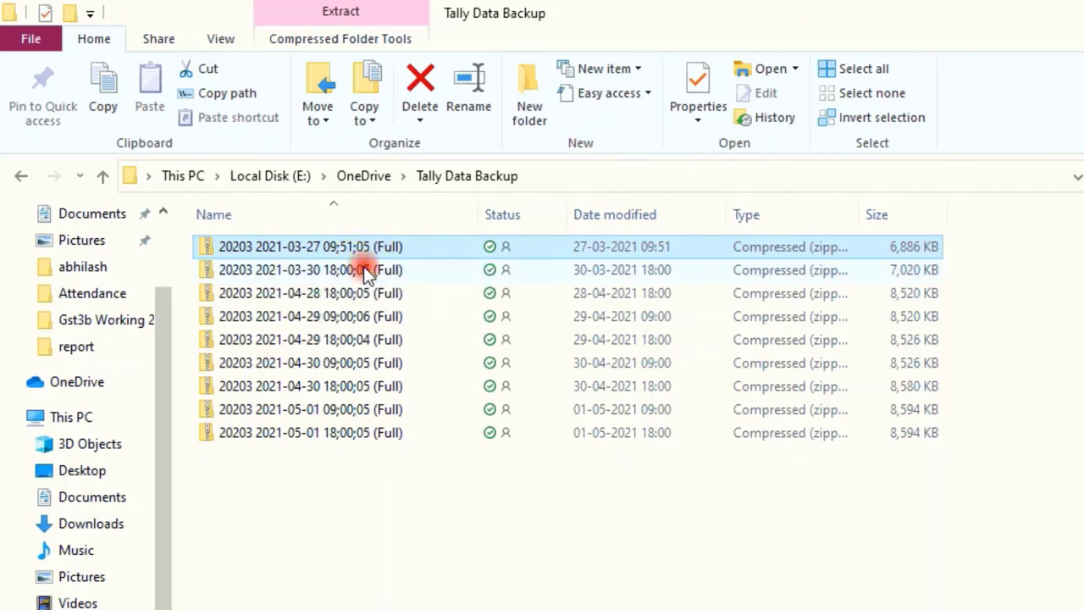
left_click(362, 293)
left_click(356, 316)
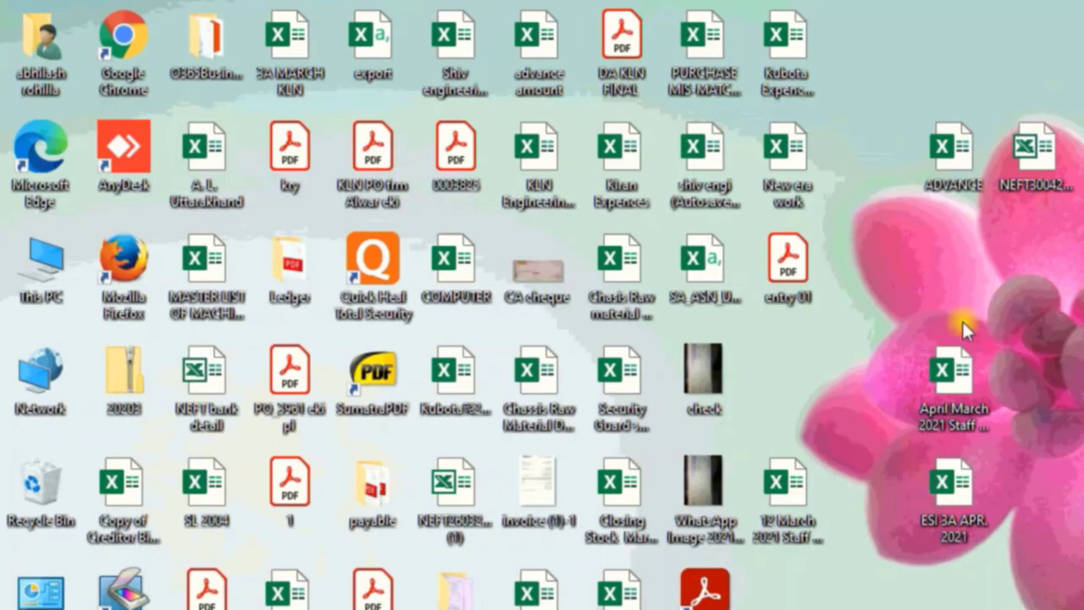
Take the remote session out of fullscreen and close the AnyDesk window
mouse_move(811, 3)
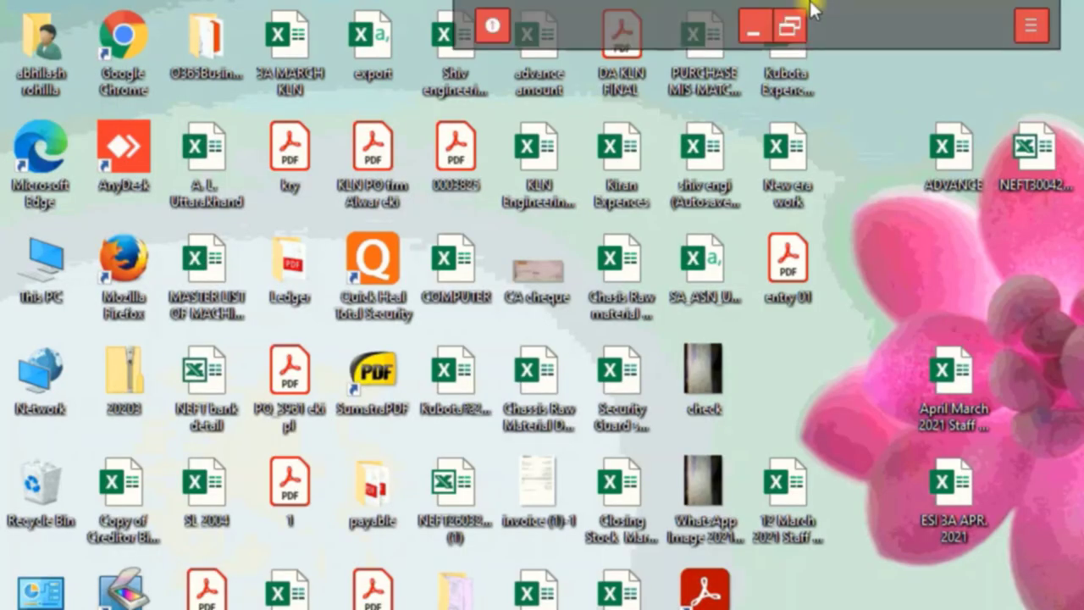
left_click(792, 30)
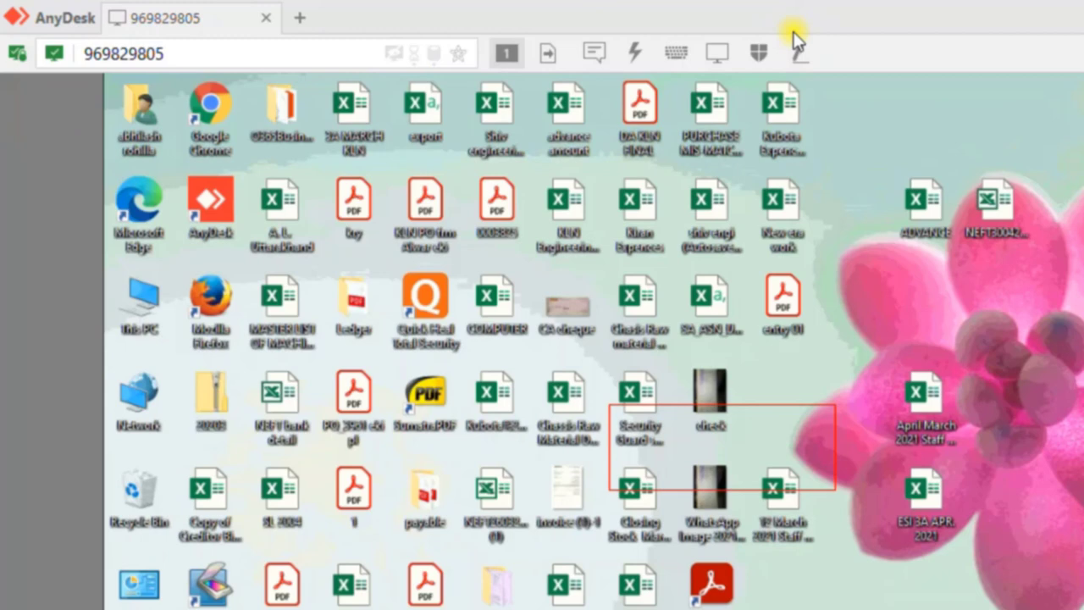
left_click_drag(703, 12, 327, 401)
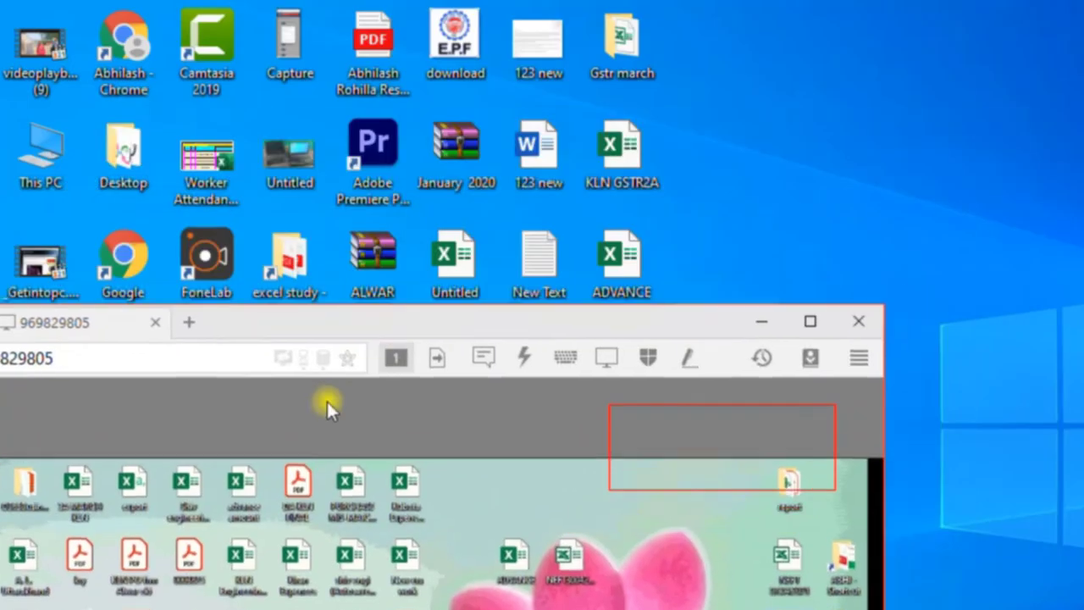
left_click(859, 322)
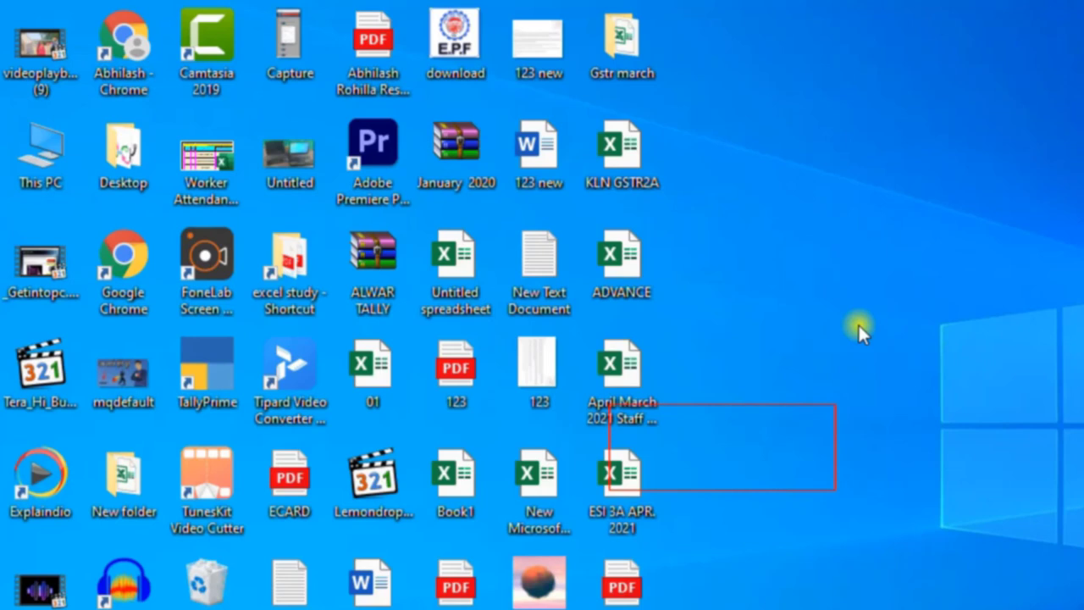